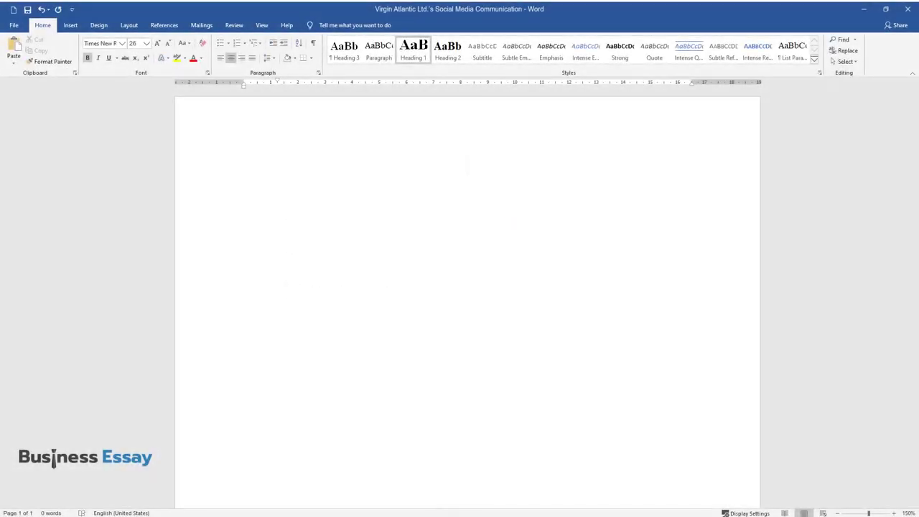
- Enter the document title "Virgin Atlantic Ltd.’s Social Media Communication" and start a body paragraph below it
text(Virgin Atl)
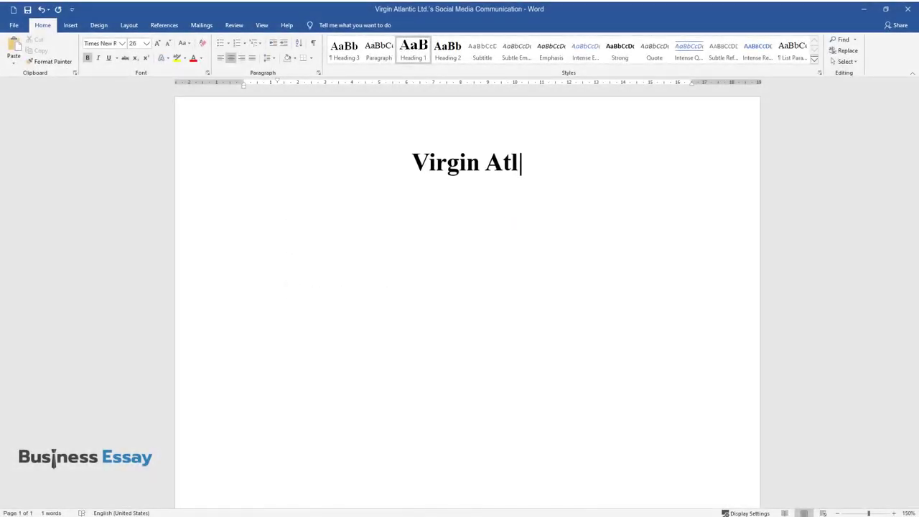
text(antic Ltd.'s Social Media)
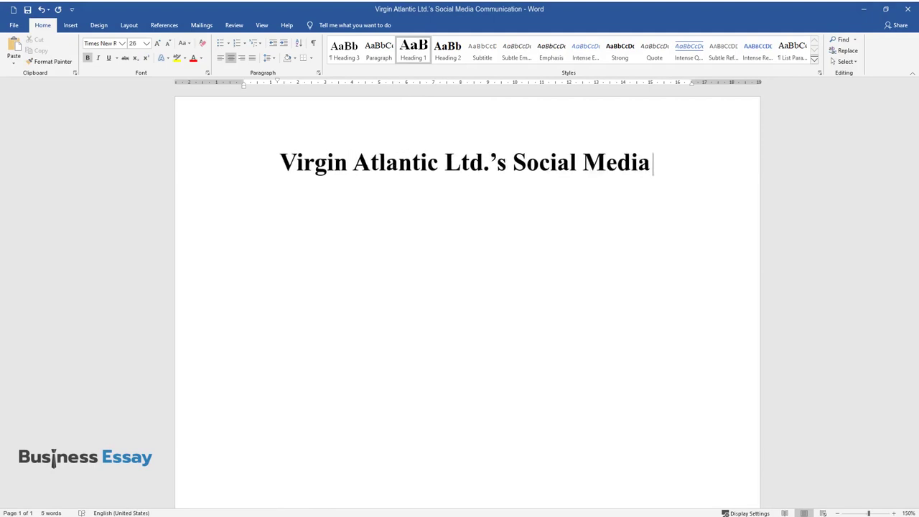
text( Communication)
key(Return)
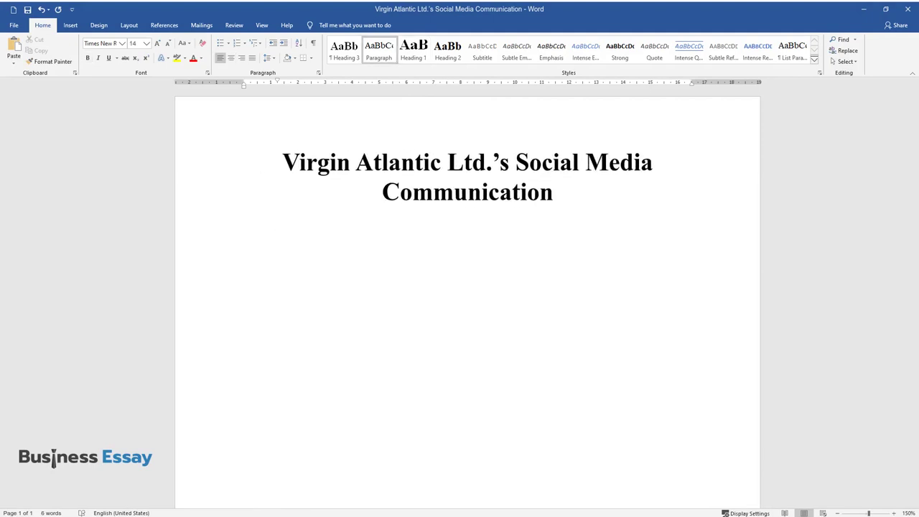
- Write "When one thinks about social media, names such as Twitter, BlogSpot, MySpace, Facebook, and Tumbler are some of the common terms that cross the mind."
text(When one thinks about soci)
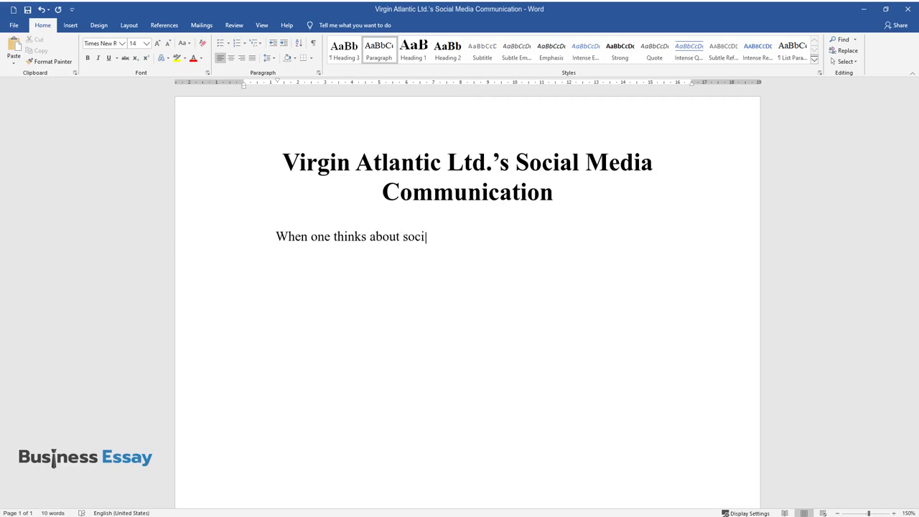
text(al media, names such as Twitter, Bl)
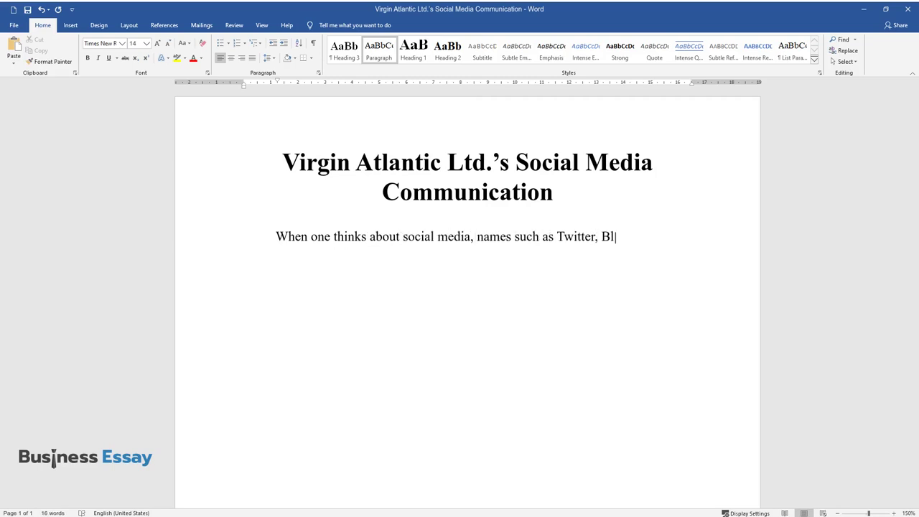
text(ogSpot, MySpace, Facebook, and Tum)
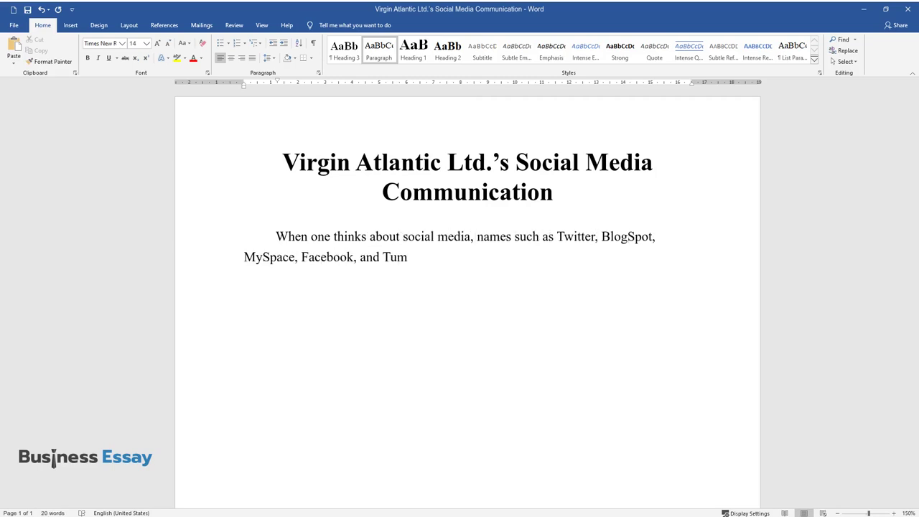
text(bler are some of the common terms t)
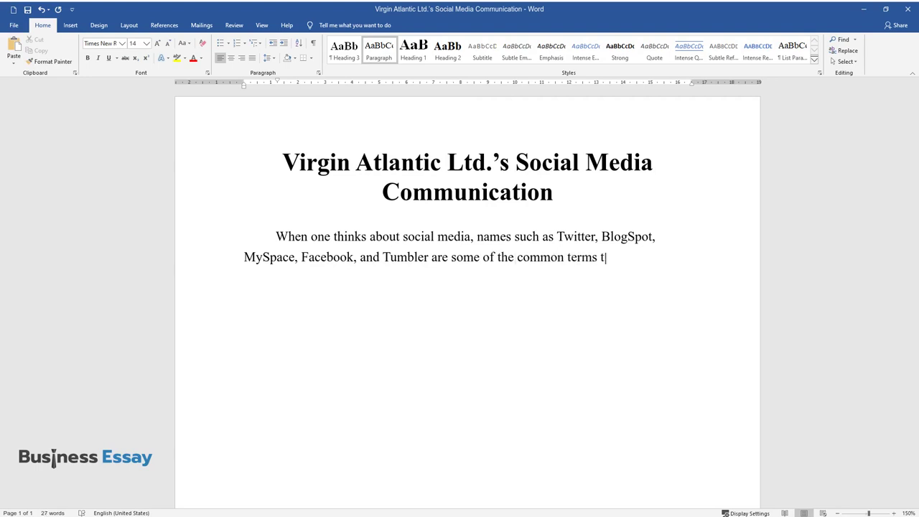
text(hat cross the mind. Most organizat)
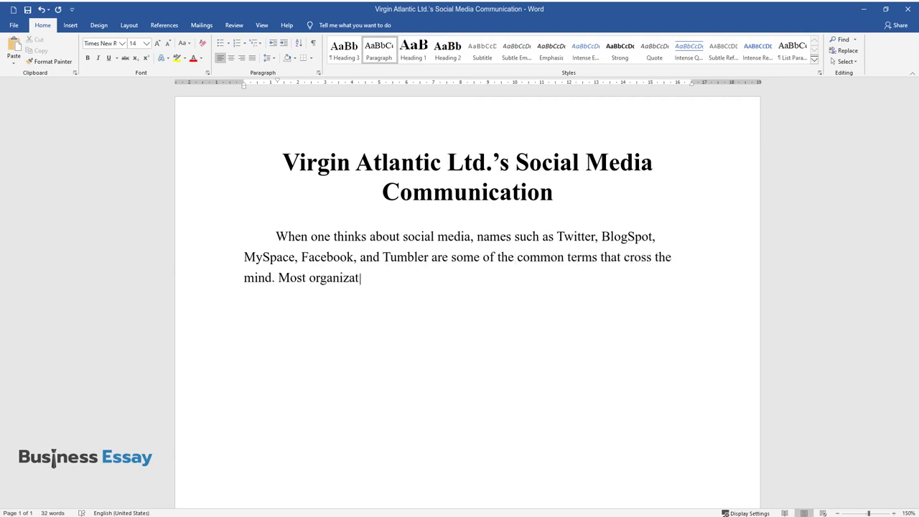
- Continue the paragraph with "Most organizations have become popular as household names using such forms of media."
text(ions have become popular as househo)
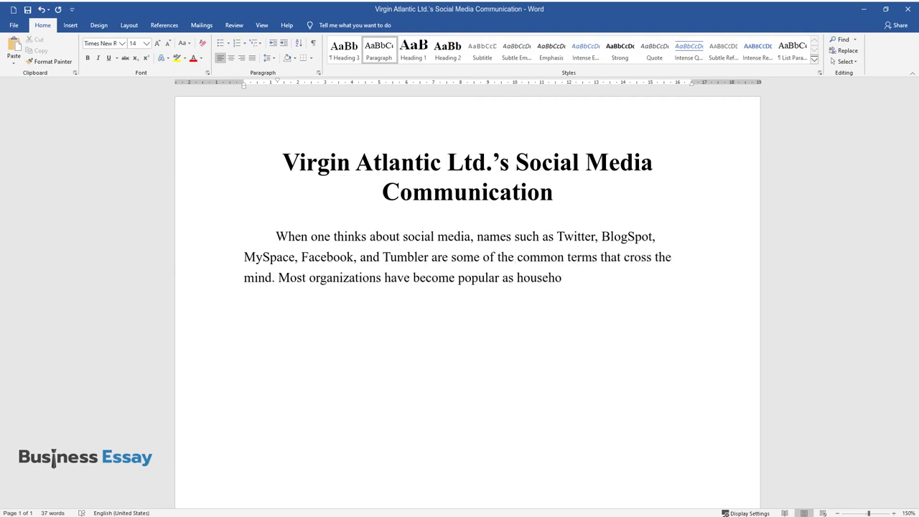
text(ld names using such forms of medi)
text(a. For example, with the help of th)
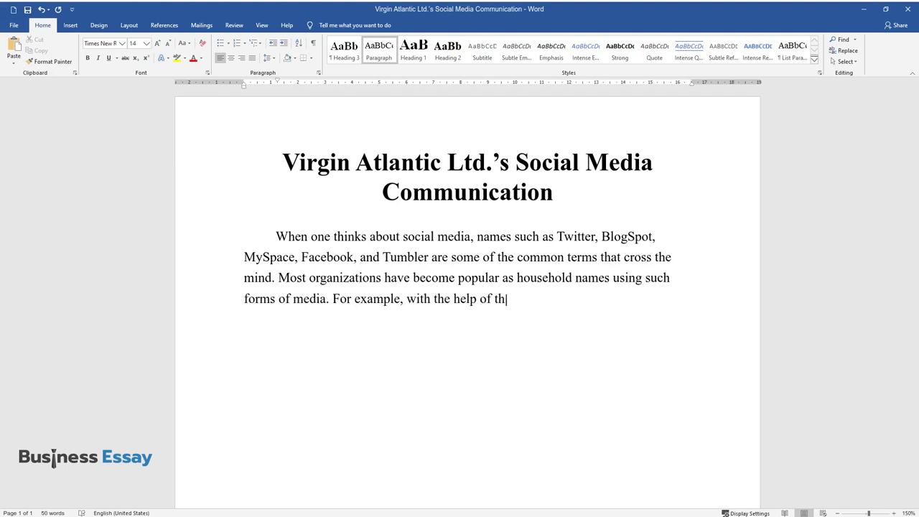
- Write the example that social sites helped organizations such as Virgin Atlantic gain much popularity and attract a large number of clients, thanks to internet technology
text(ese social sites, organizations suc)
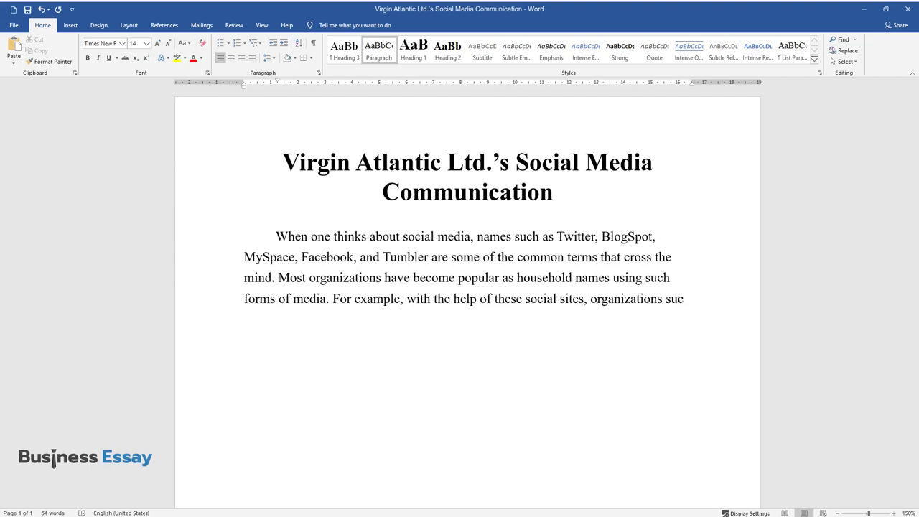
text(h as Virgin Atlantic have gained m)
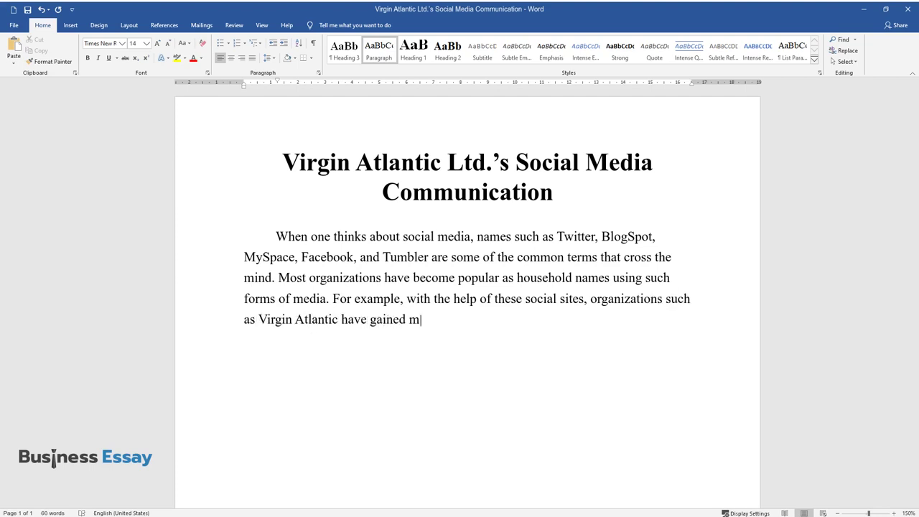
text(uch popularity and have attracted a)
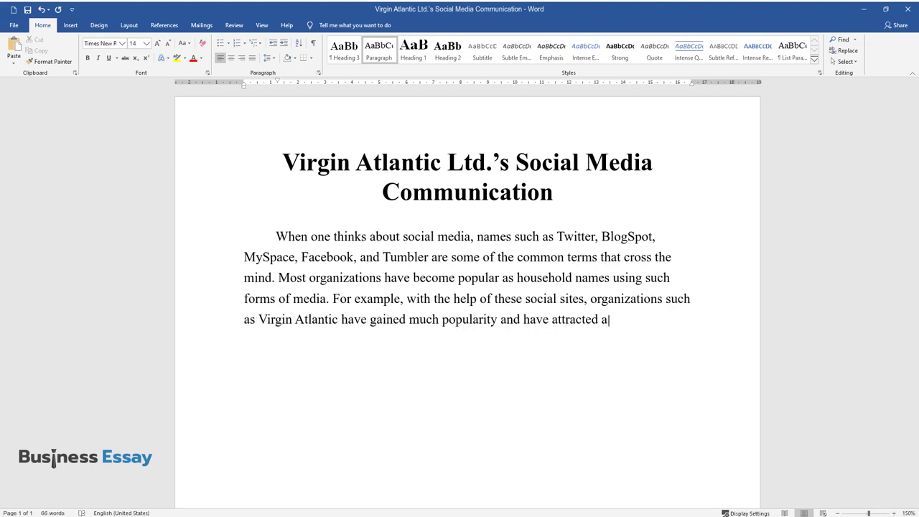
text( large number of clients, thanks to)
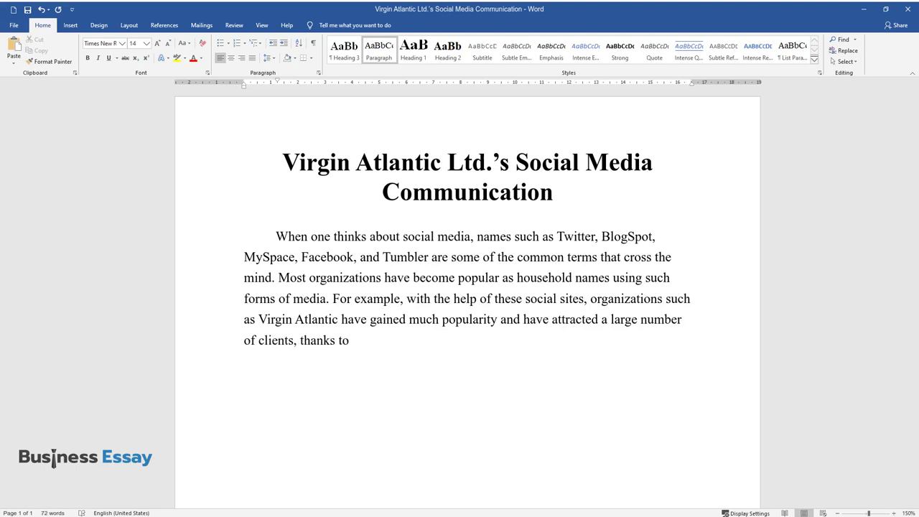
text( the internet technology. Social m)
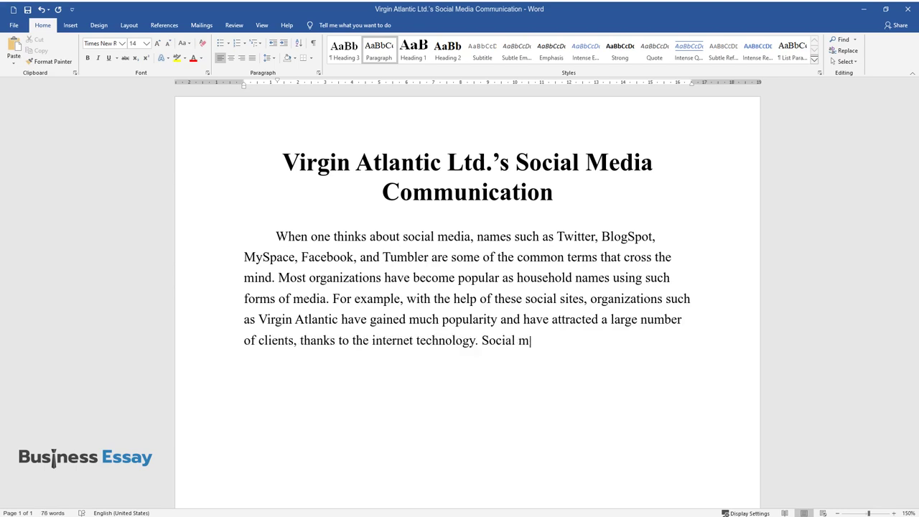
- Add a sentence on social media's importance in communication and decision-making at Virgin Atlantic, as an executive marketing tool connecting the business to the customer
text(edia has been of great importance in commun)
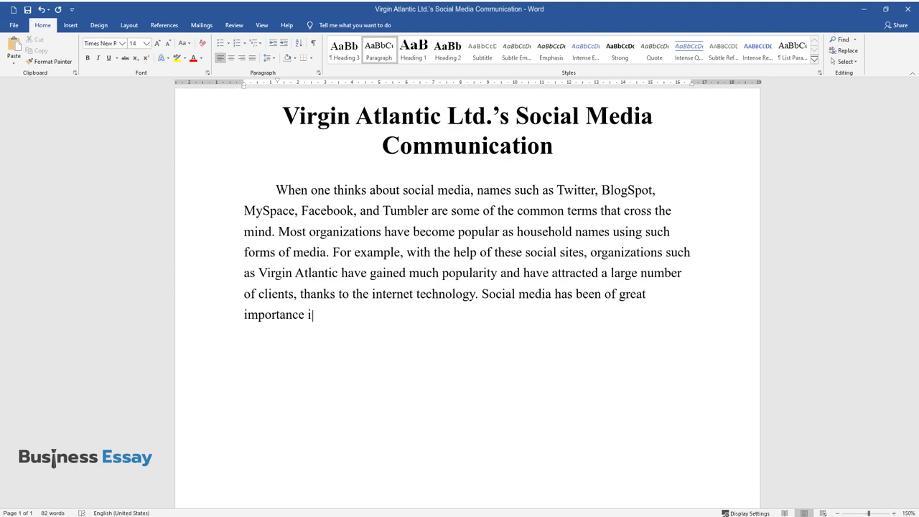
text(ication and decision-makin)
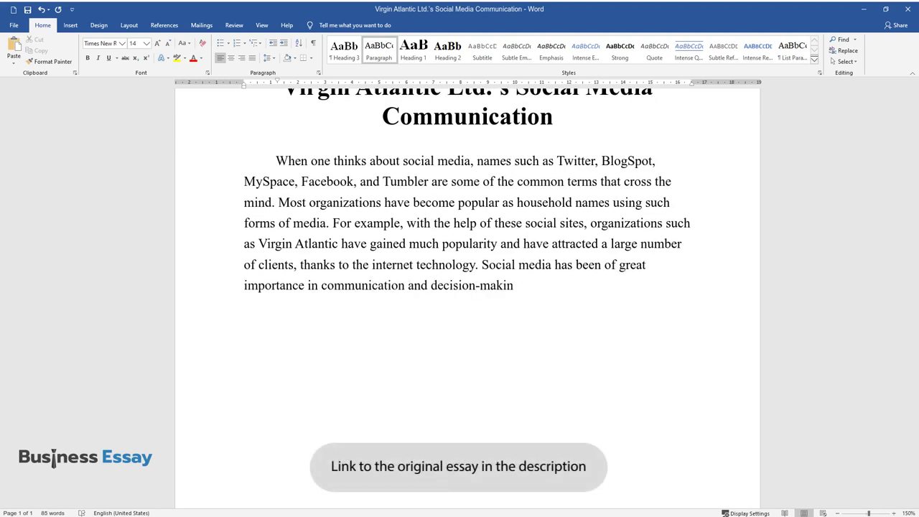
text(g tasks in such companies as Virgin Atlantic because, in exe)
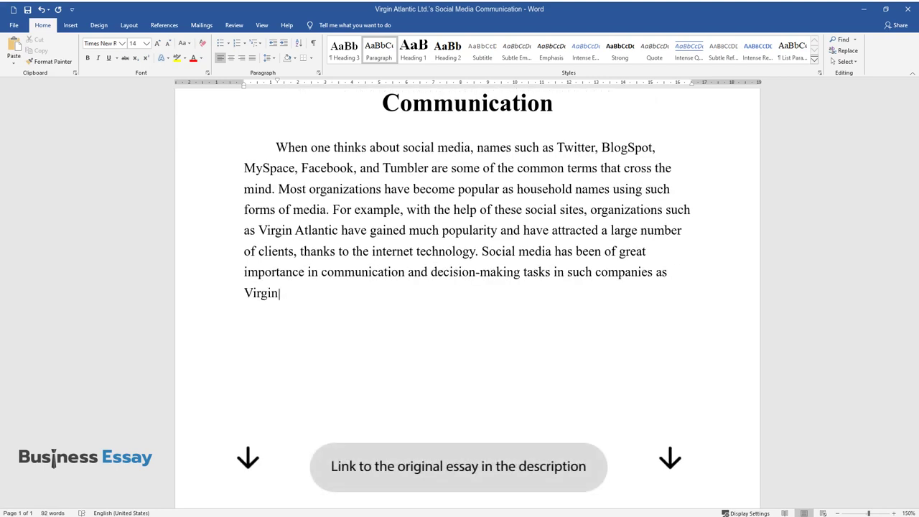
text(cutive ma)
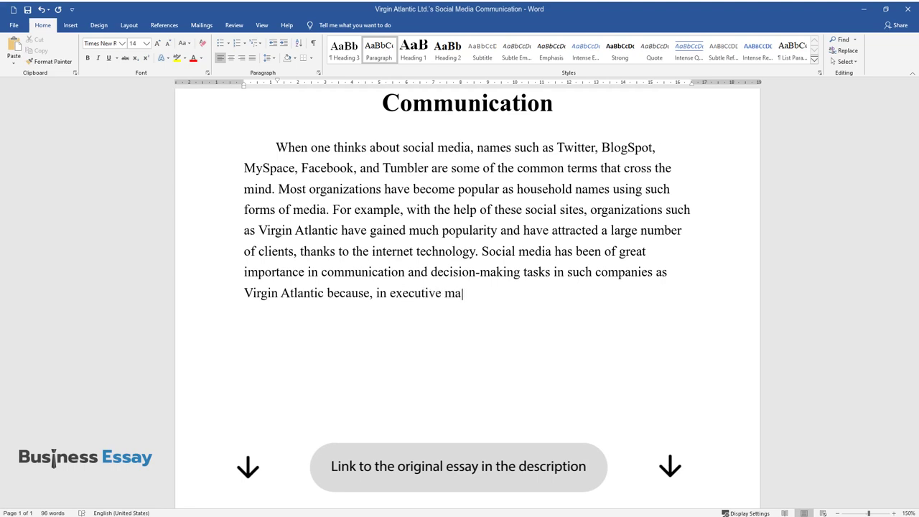
text(rketing, social media is used as a)
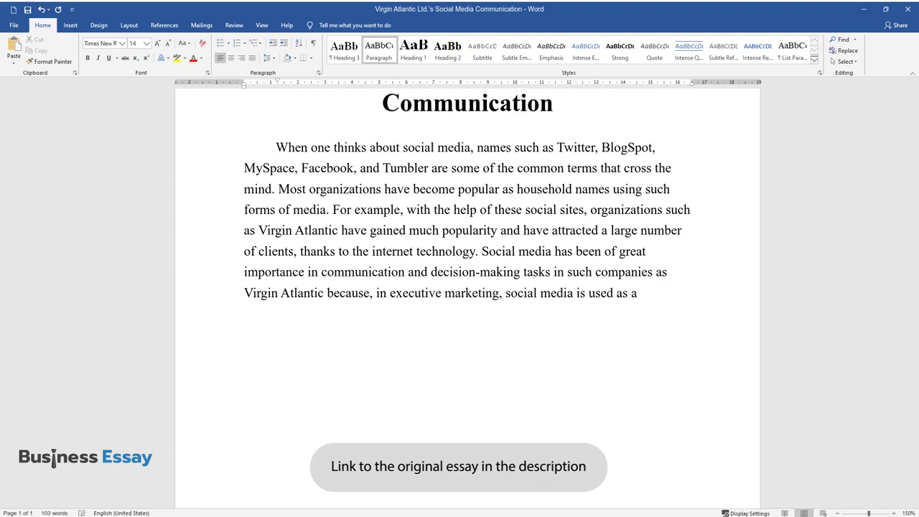
text( tool for connecting the business t)
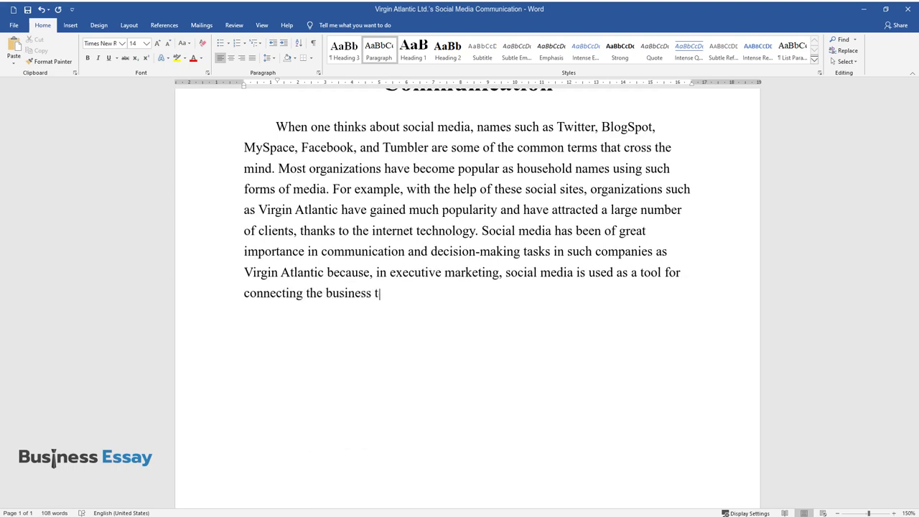
text(o the customer. For the marketer to)
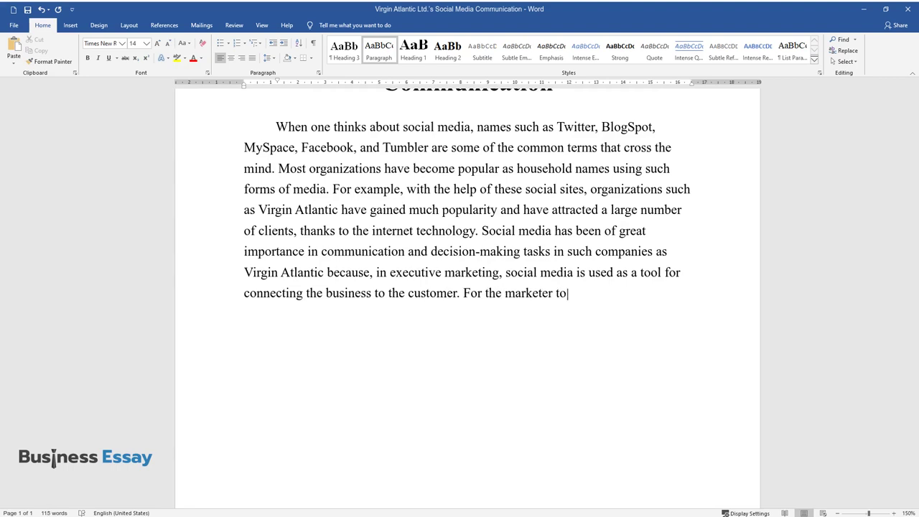
- Write that effective marketer communication with customers and comprehensive decisions that boost the products or services being sold require dynamism in the approach adopted
text( effectively communicate w)
text(ith the)
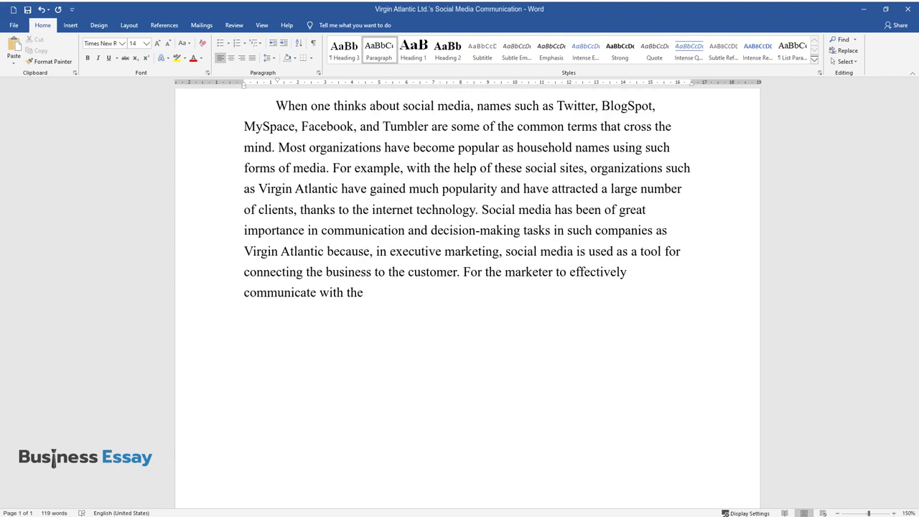
text( customers and come up with comprehe)
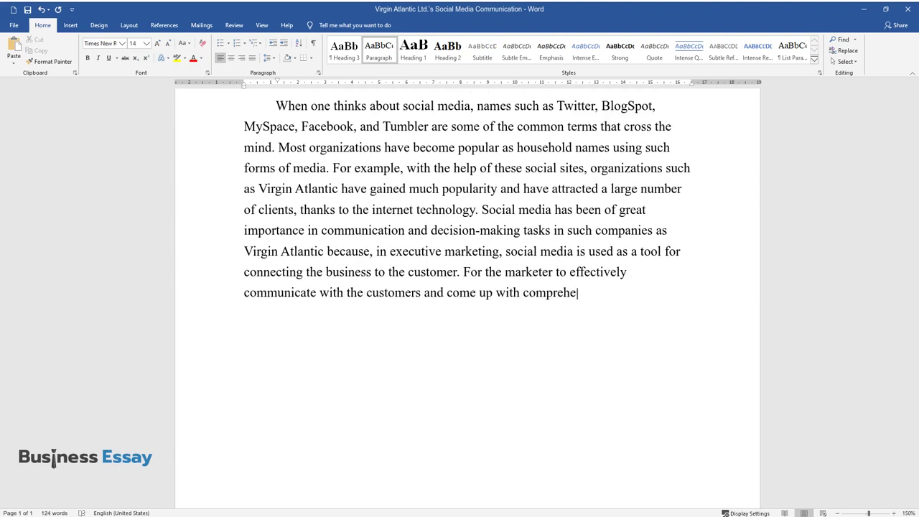
text(nsive decisions that can boost the)
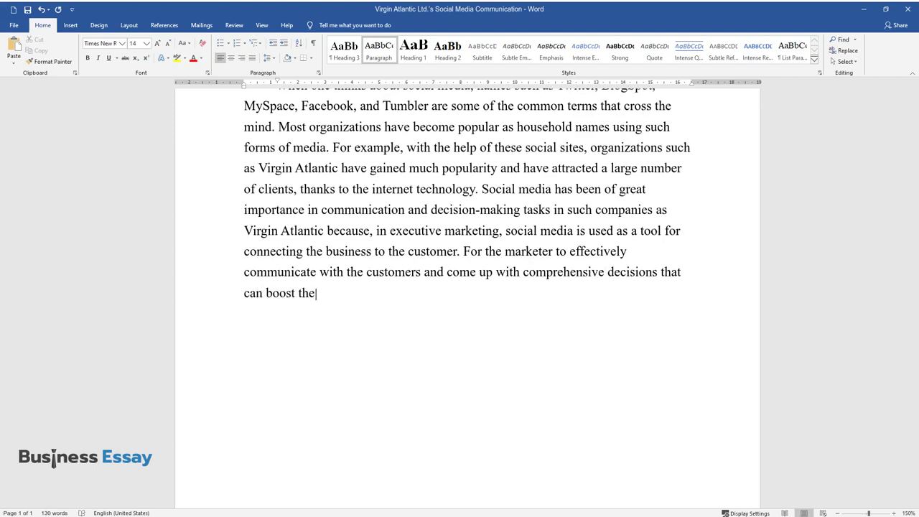
text( products or services being sold t)
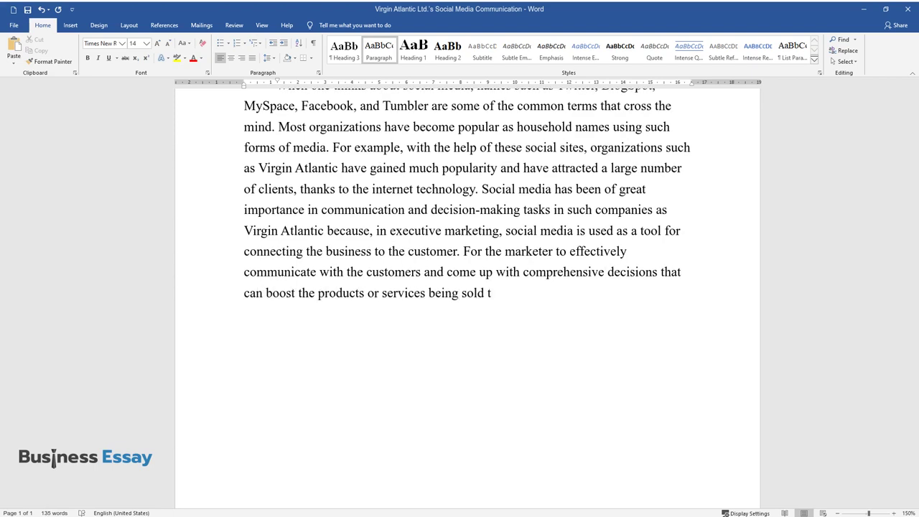
text(here has to be dynamism in the app)
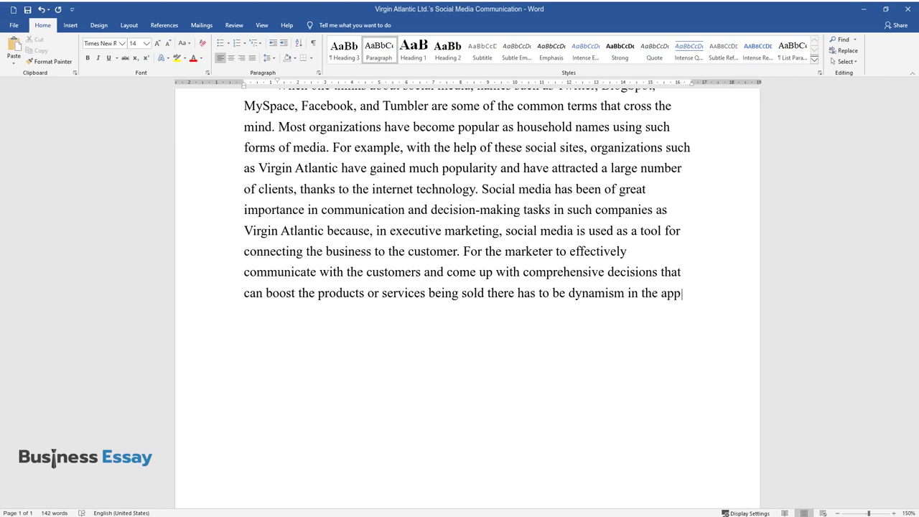
text(roach adopted. In addition, with a )
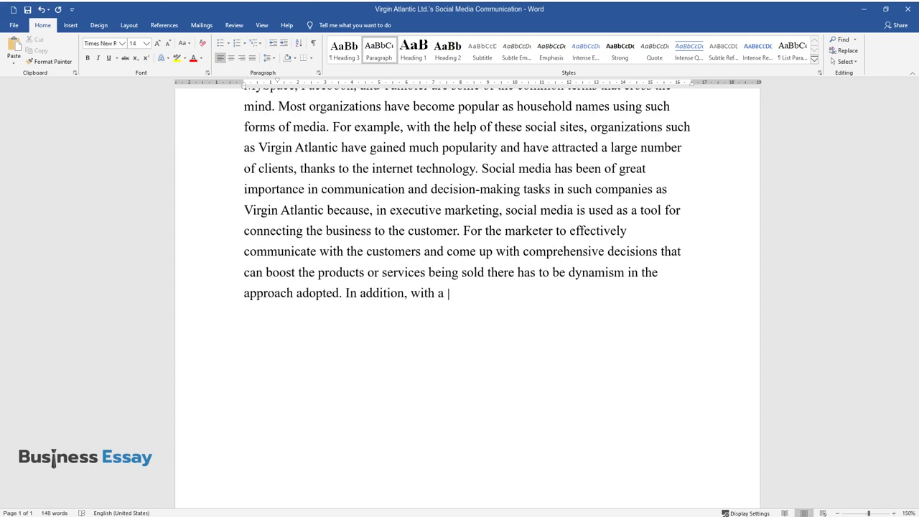
- Complete "In addition, with a flexible social media channel, space is reduced between the customer and the business because the media offers a communication platform."
text(flexible social media channel, spac)
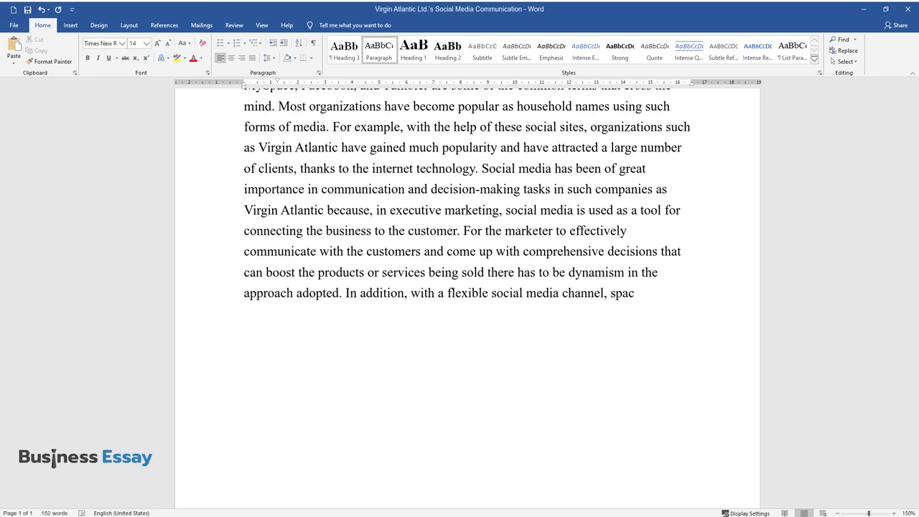
text(e is reduced between the customer and the business because t)
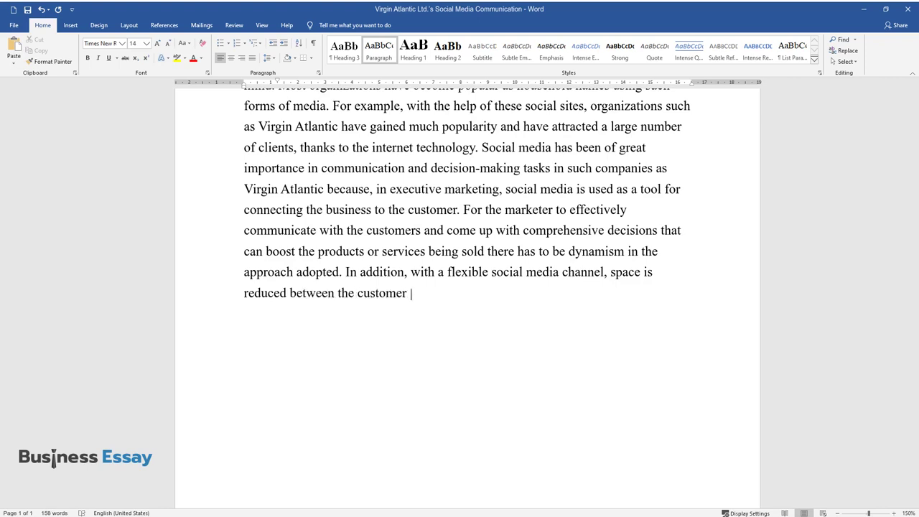
text(he media )
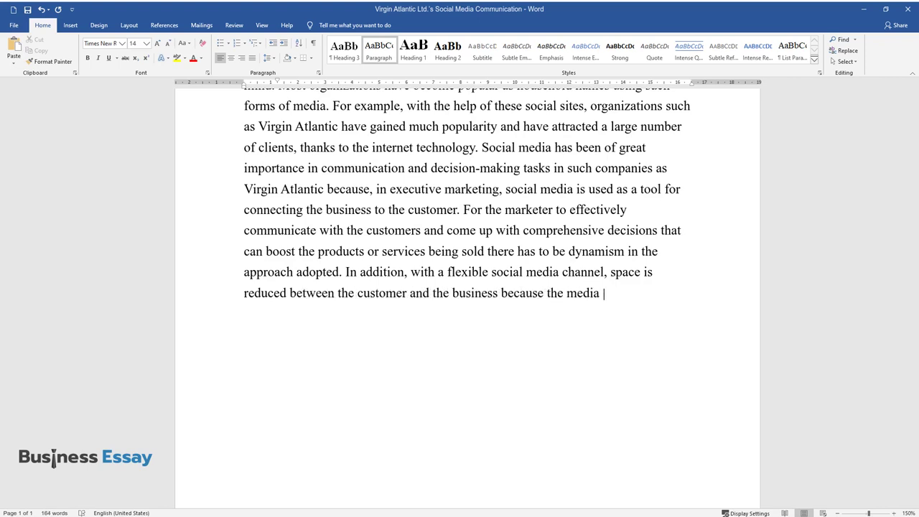
text(offers a communication platform. The social)
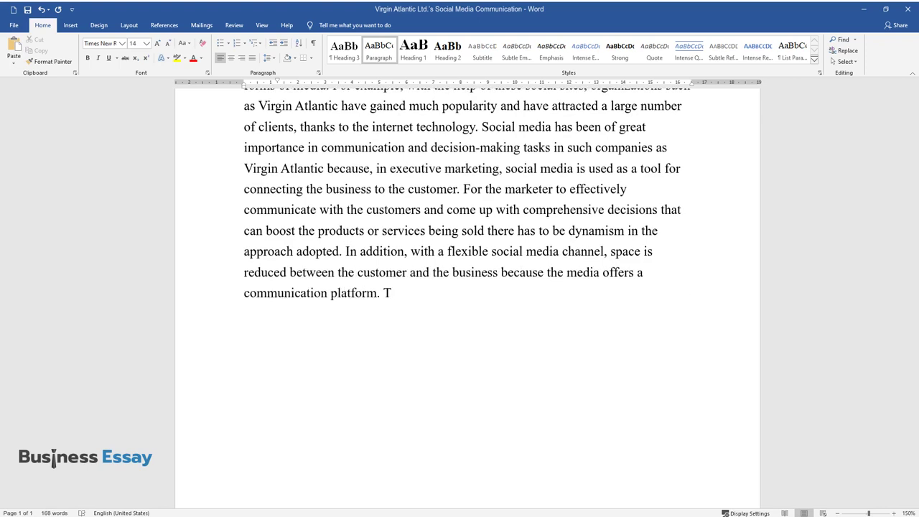
- Complete "The social media has made it easy for a two-way communication, where complaints are heard and answers concerning service delivery are given within a short period."
text( media has made it easy fo)
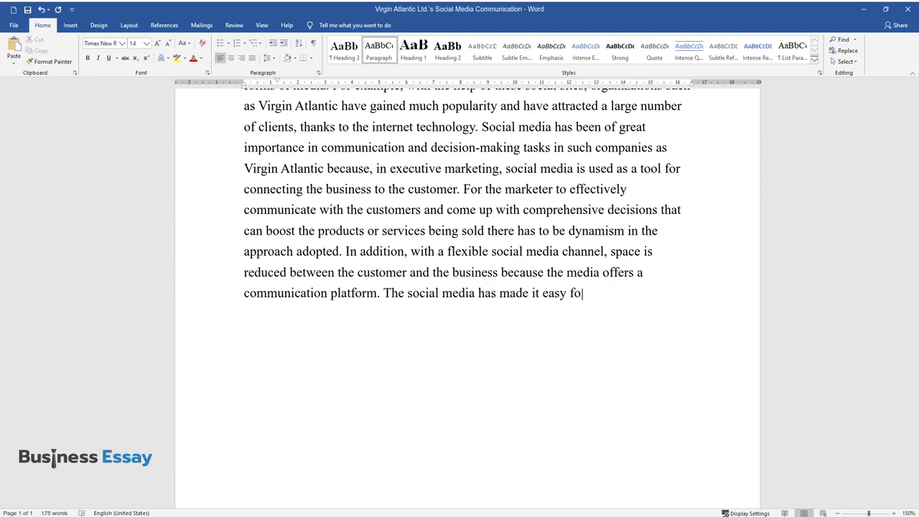
text(r a two-way communication, where complaints are hear)
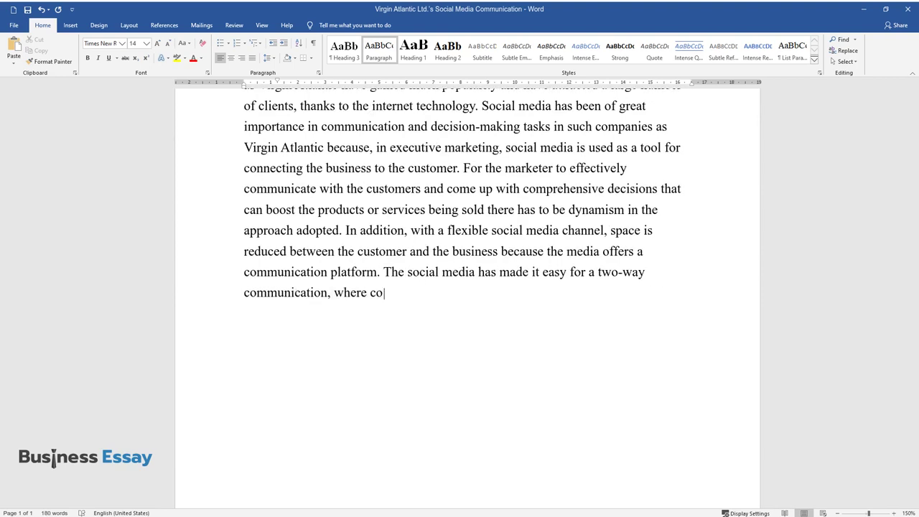
text(d and answers con)
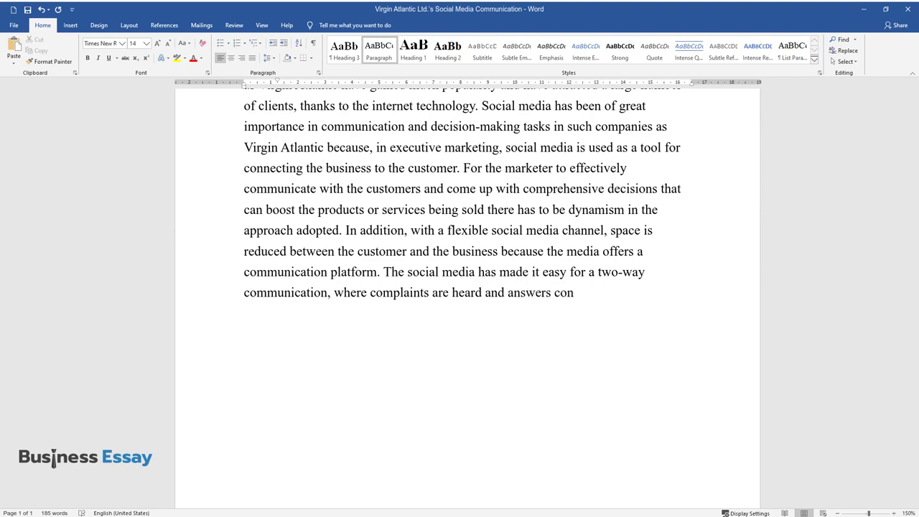
text(cerning service delivery )
text(are given )
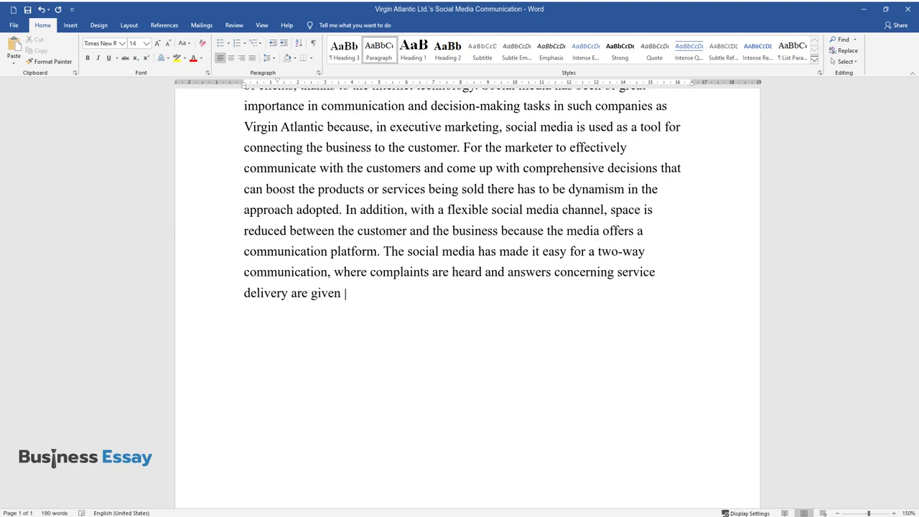
text(within a short period.)
- Start a paragraph on Virgin Atlantic's social media best practices, calling it a communication and socializing platform and an avenue for customers and managers in people processing tactics
key(Return)
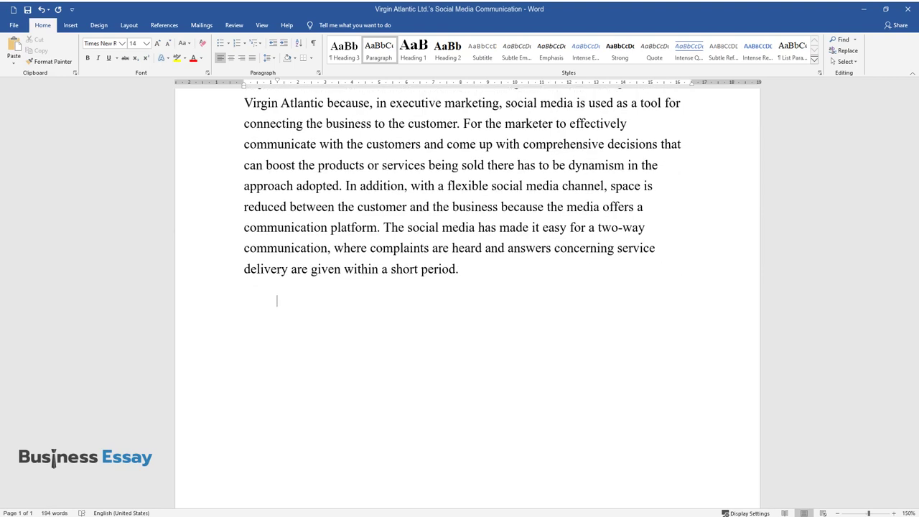
text(In comparing and contrasting t)
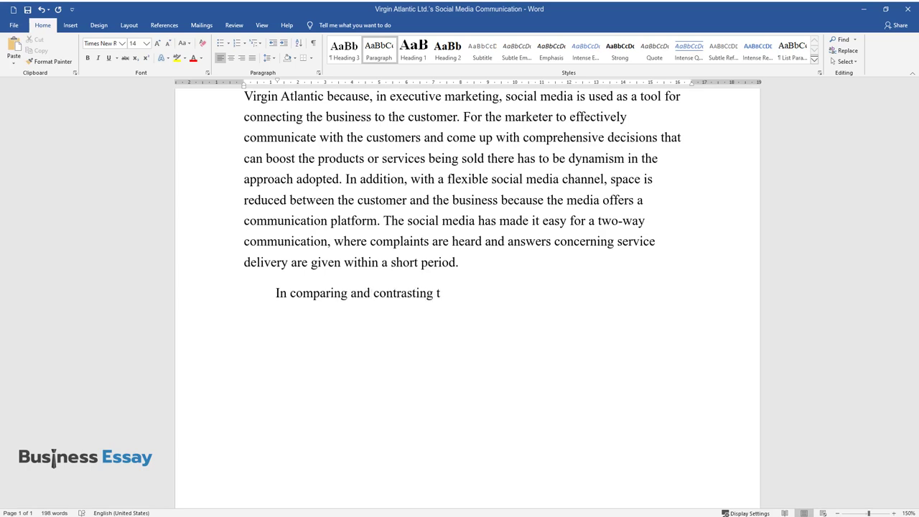
text(he best practices on the effective)
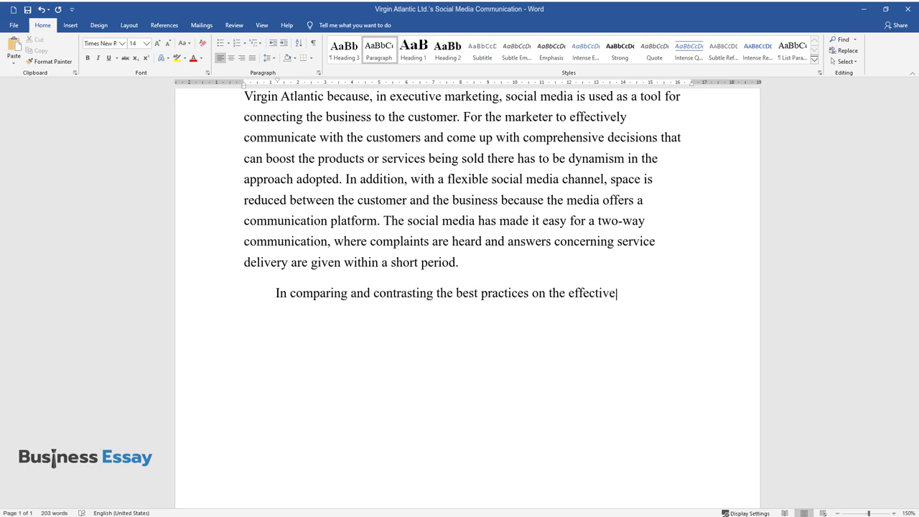
text(ness of social me)
text(dia for in Virgin )
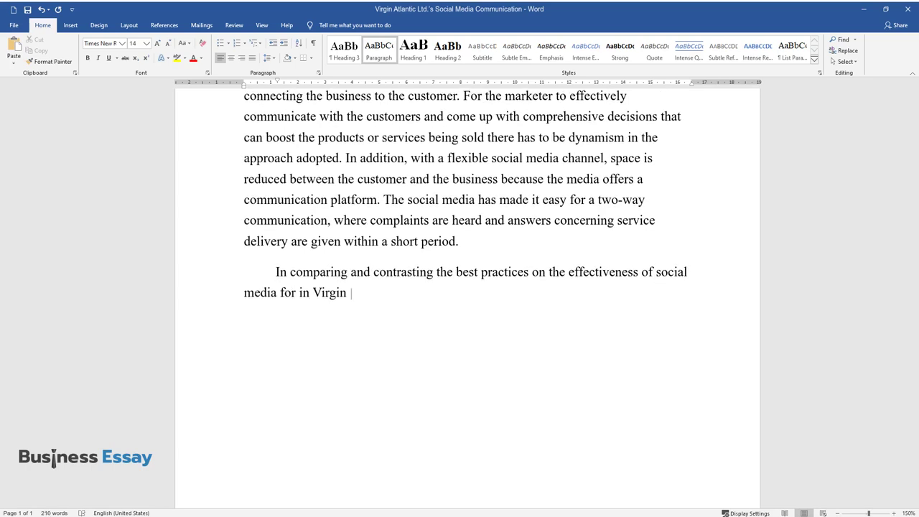
text(Atlantic, it has been seen that th)
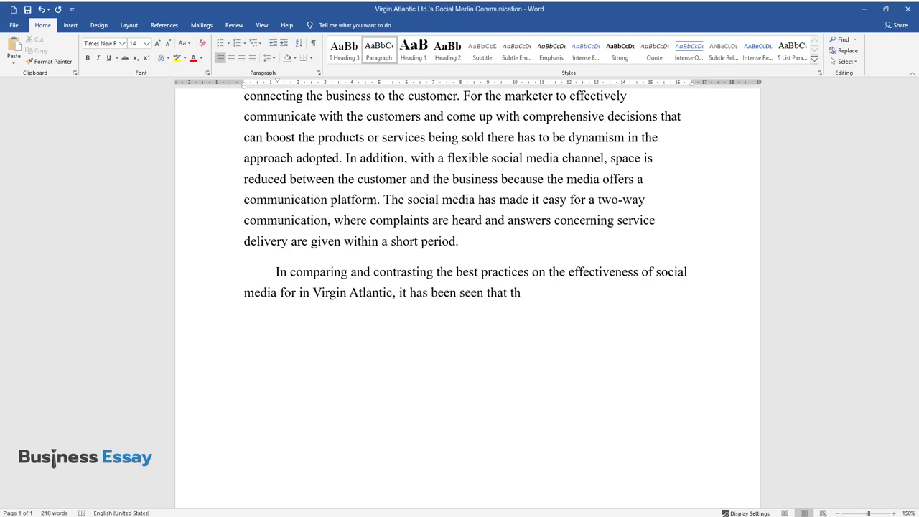
text(e social media is a platform for communicat)
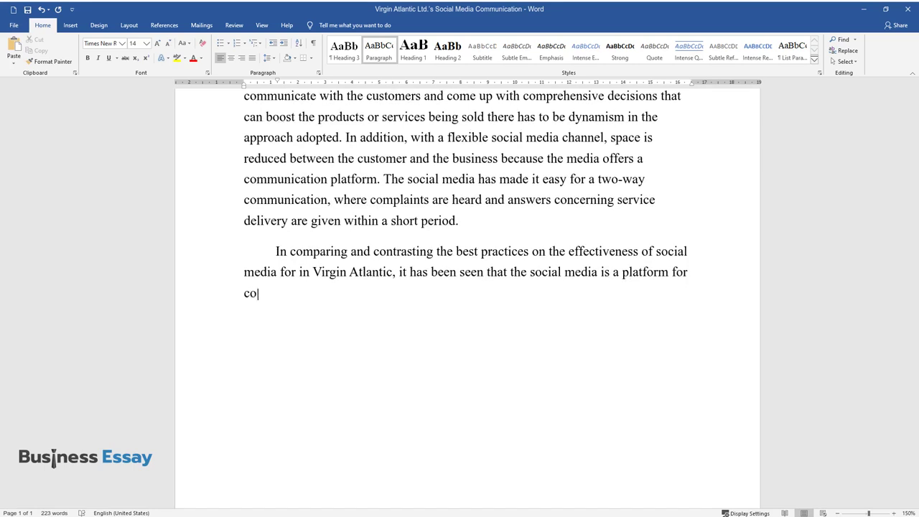
text(ion and socializing. This acts as an avenue for both customer)
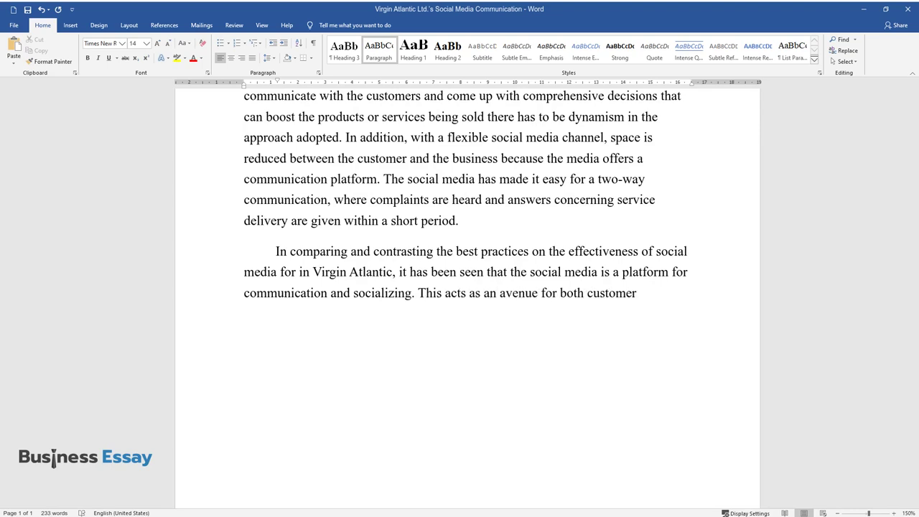
text(s and managers in terms of people processing tactics. Since it is a s)
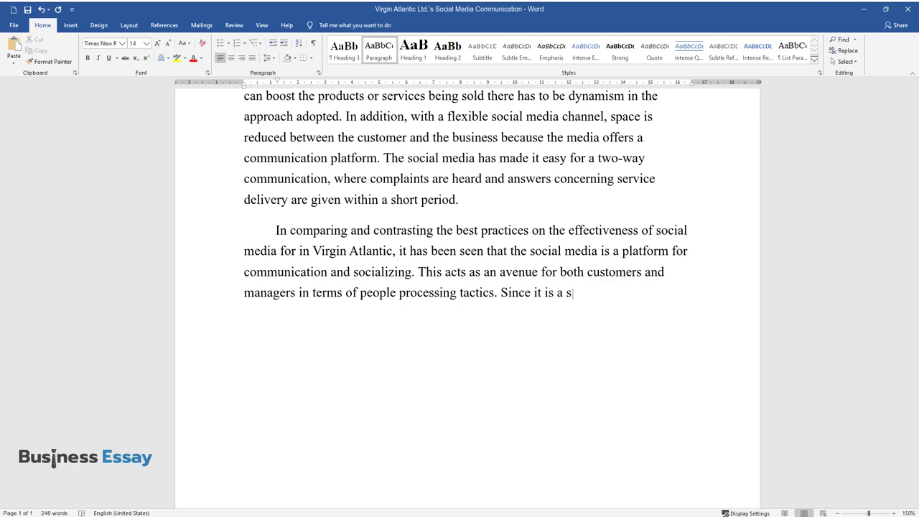
- Write that Virgin Atlantic, a service-providing institution, developed sites where employees improve knowledge and skills, innovate in services and socialize uniformly, ensuring a socialization strategy is developed
text(institution, Virg)
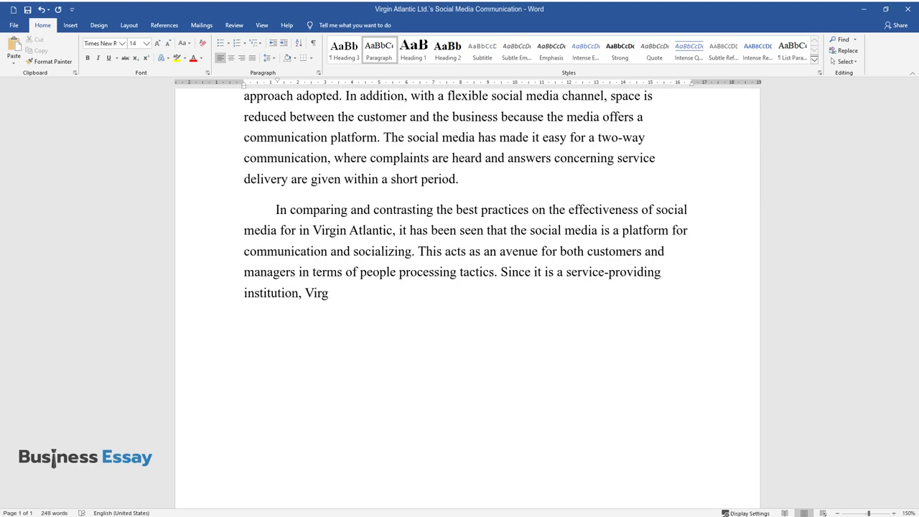
text(in Atlantic has developed sites whe)
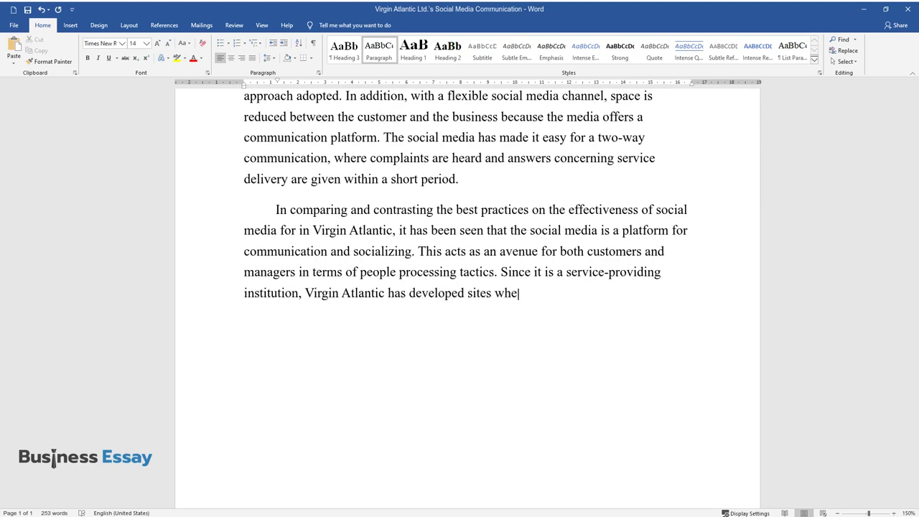
text(re employees can improve on their knowledg)
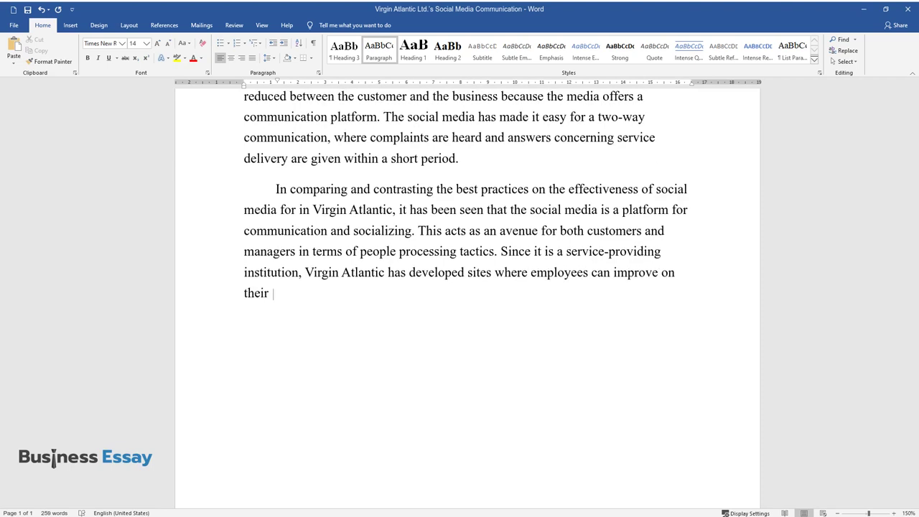
text(e and skills hence becomin)
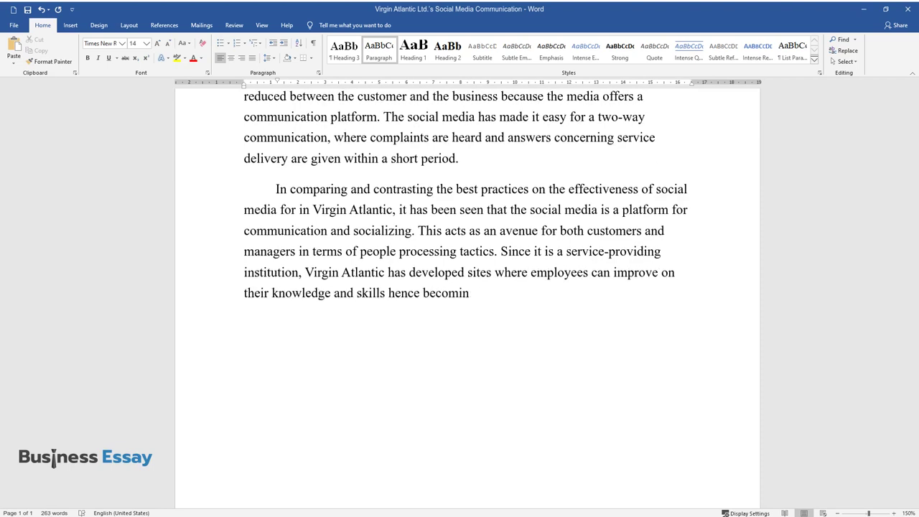
text(g innovative in rendering their ser)
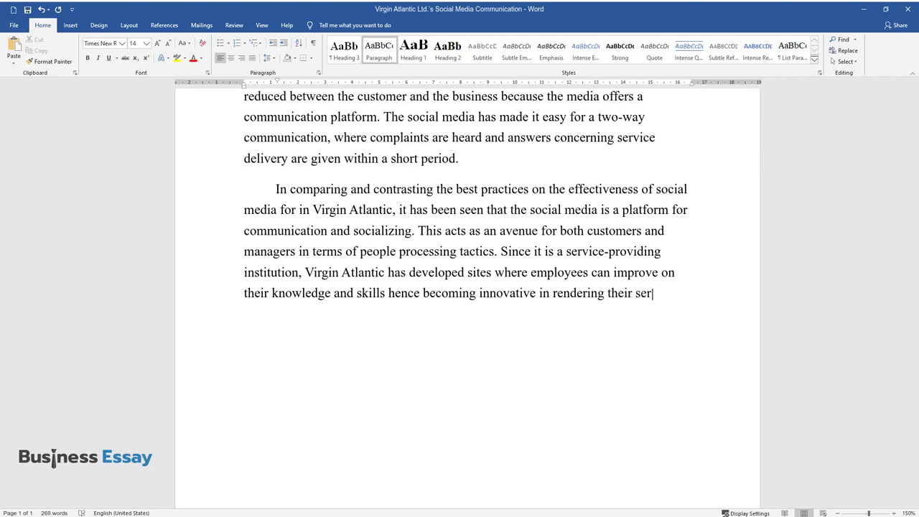
text(vices and providing a uniform way )
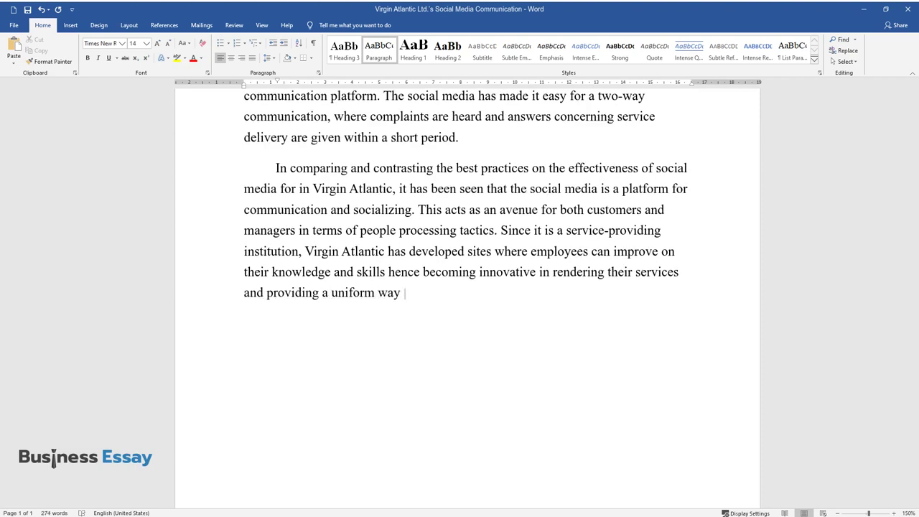
text(of socialization, which thus ensure)
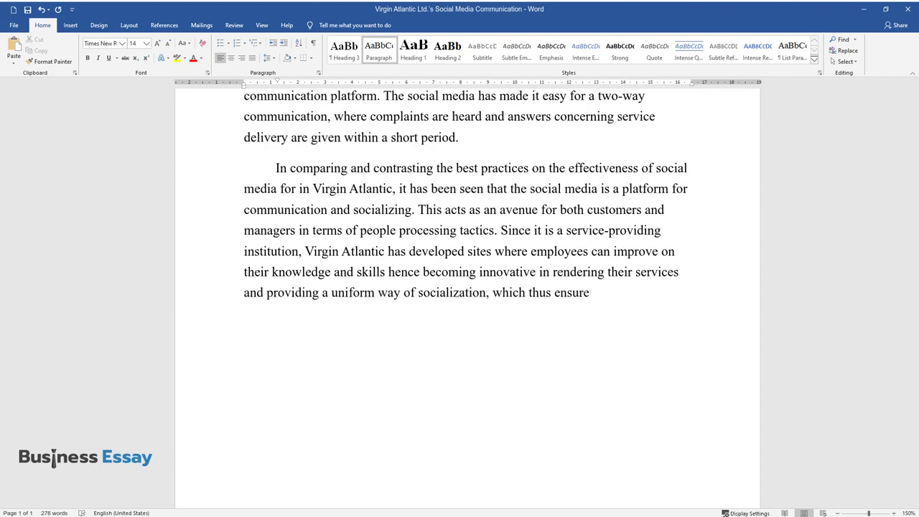
text(s that a socialization strategy is develope)
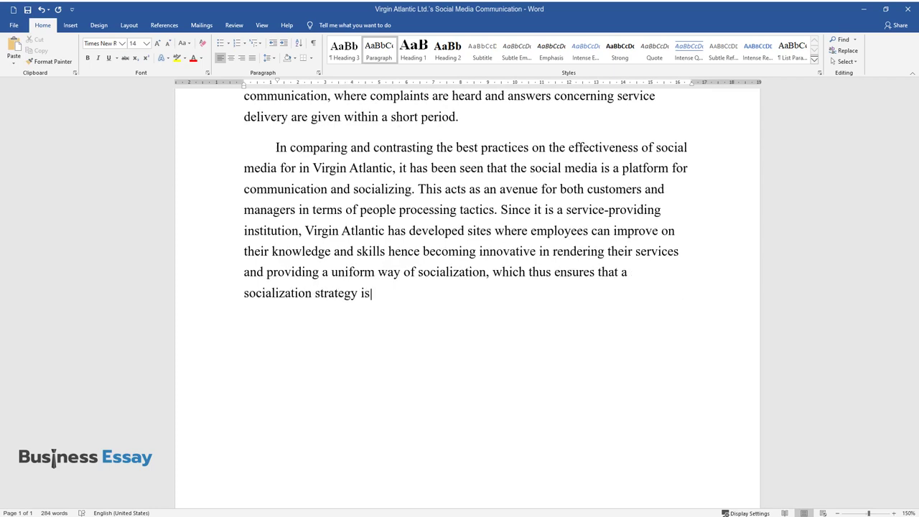
- Add the sentence "Another effect of social media socializing is observed in information seeking."
text(d. Another effect of socia)
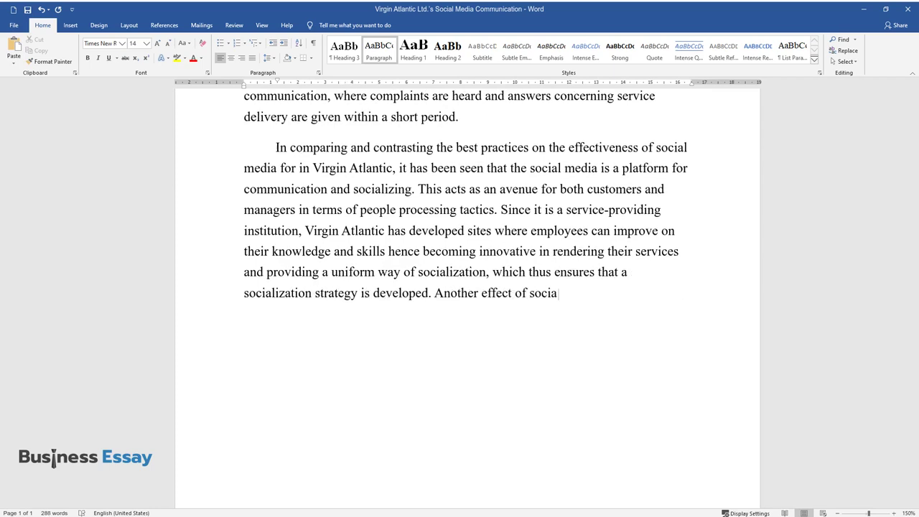
text(l media socializing is observed in )
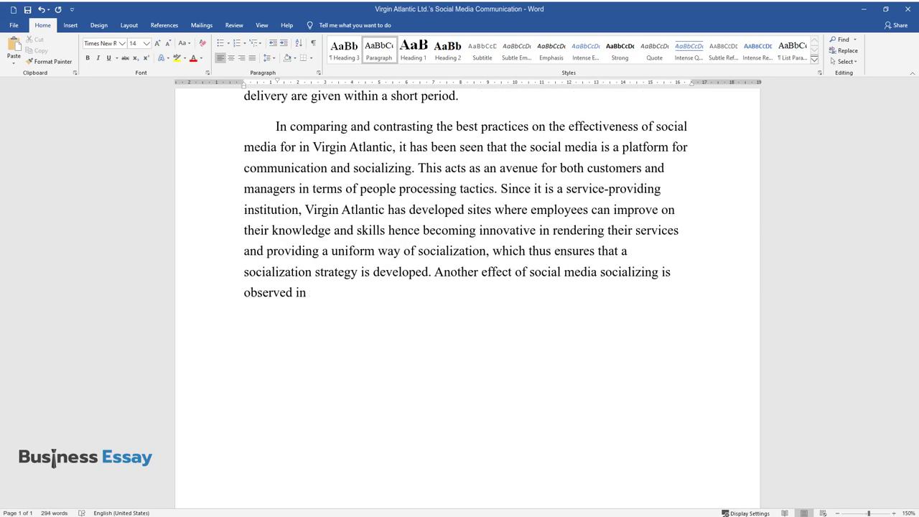
text(information seeking. Virgin Atlan)
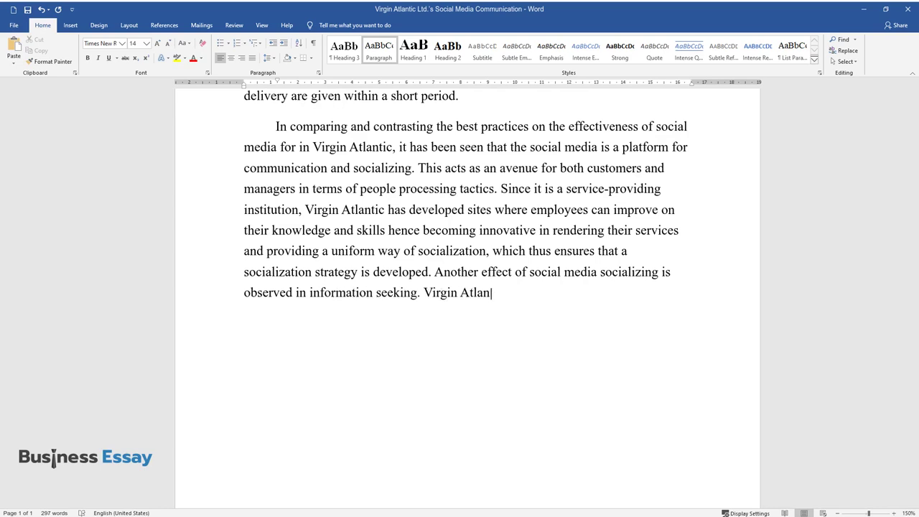
- Write that Virgin Atlantic is one among many in the aircraft industry and marketers use social media to gather information on what customers prefer and seek before booking
text(tic is one among many in the aircra)
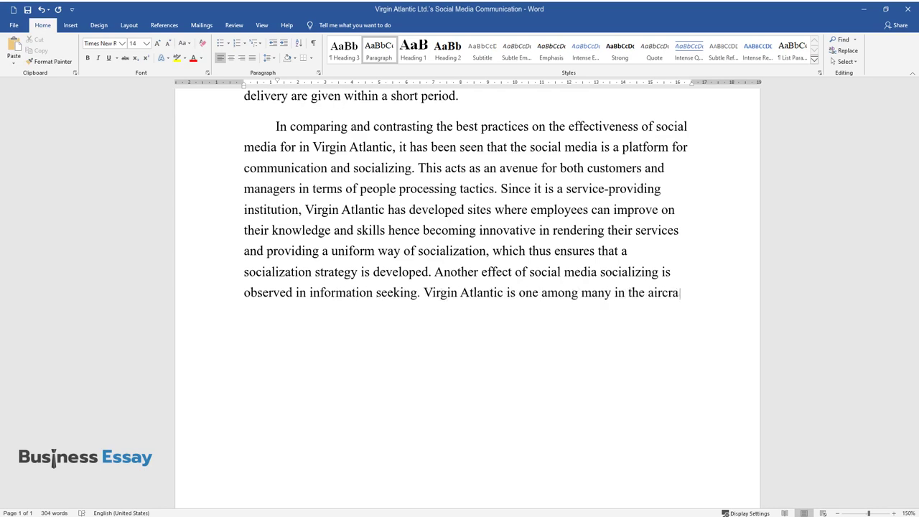
text(ft industry and with social media; marketer)
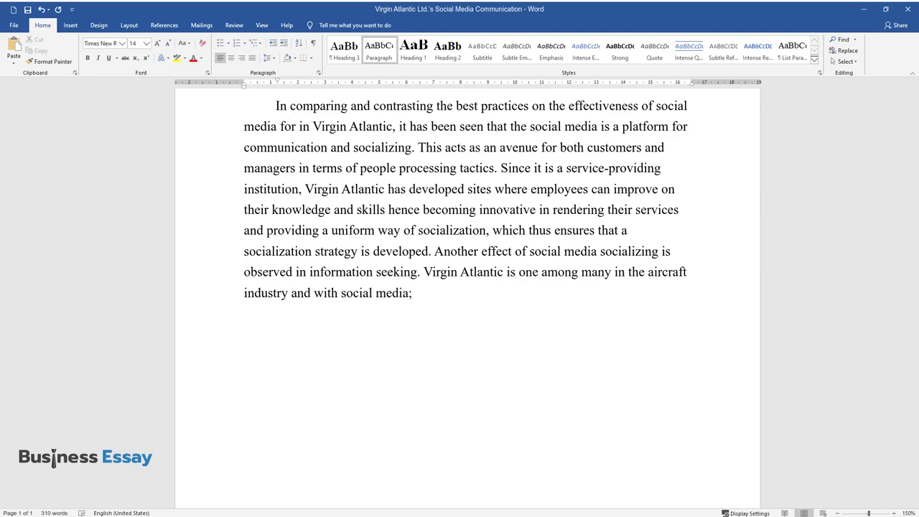
text(s are able to gather usefu)
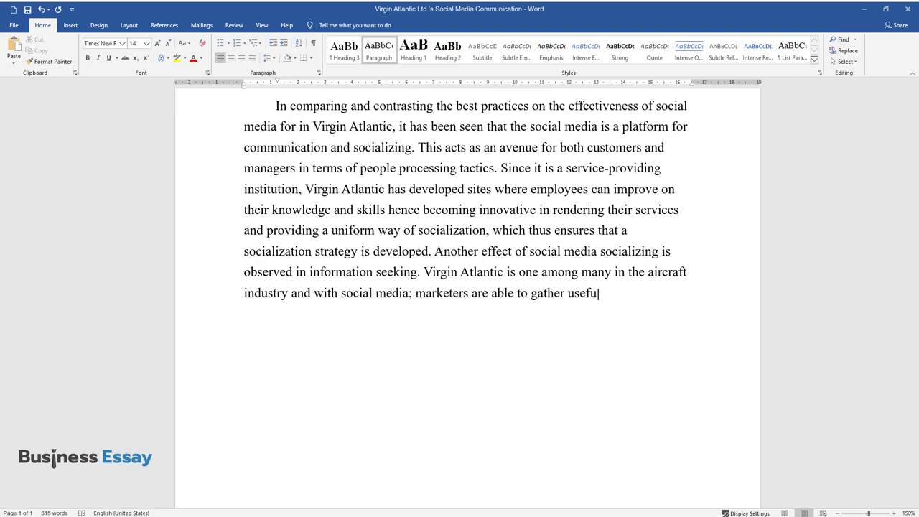
text(l information on what customers pre)
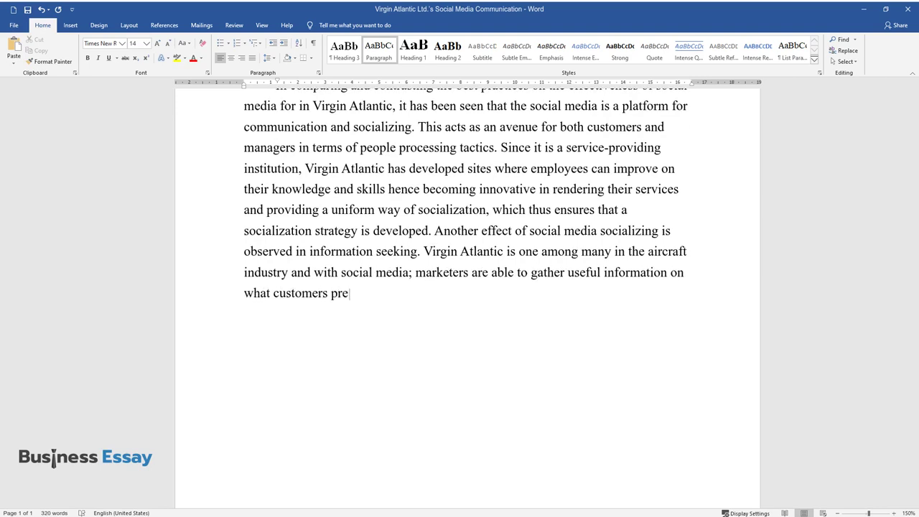
text(fer and what they seek for before)
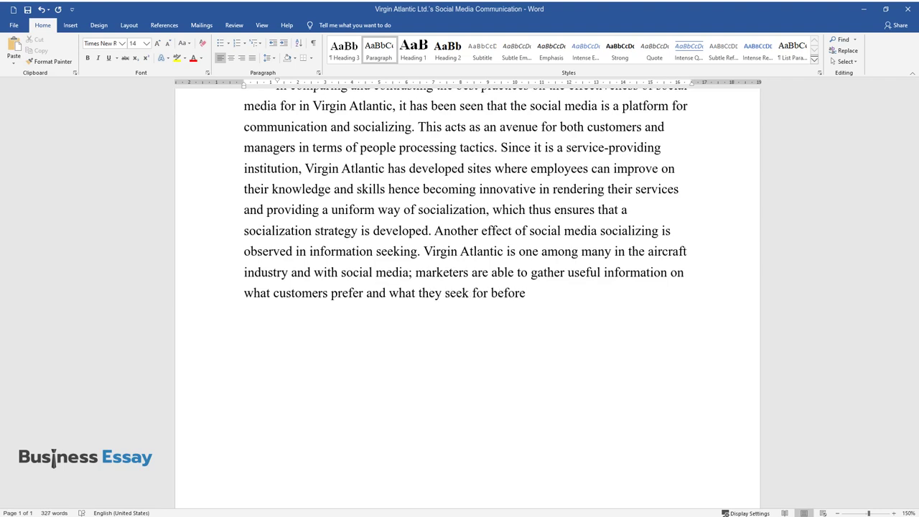
text( having any booking in a flight. Wi)
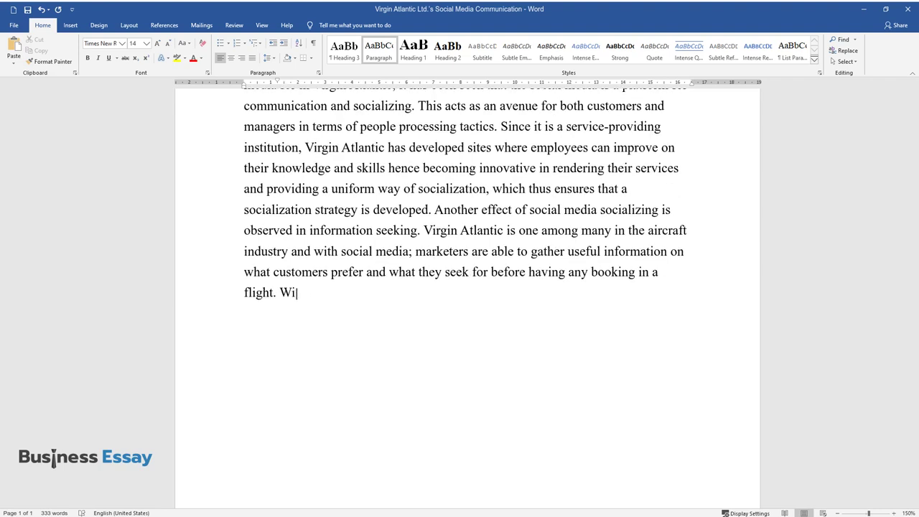
- Write that using social media in information searching keeps the organization persistent in delivering its services and always ahead of the competition
text(th the use of social media in infor)
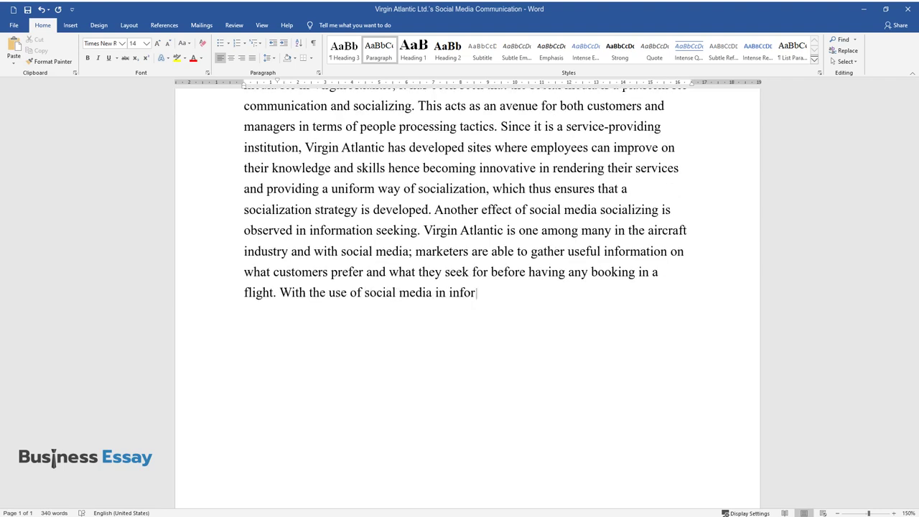
text(mation searching, the organization)
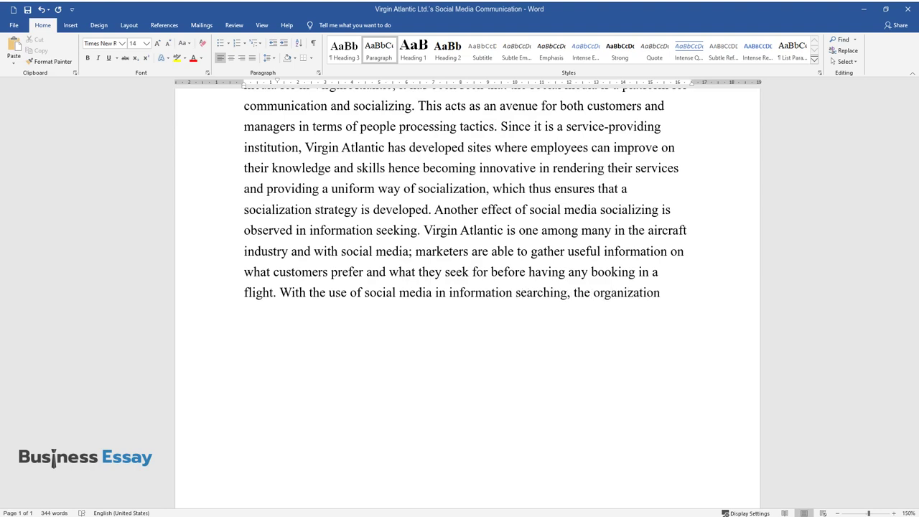
text( will always be persistent in the d)
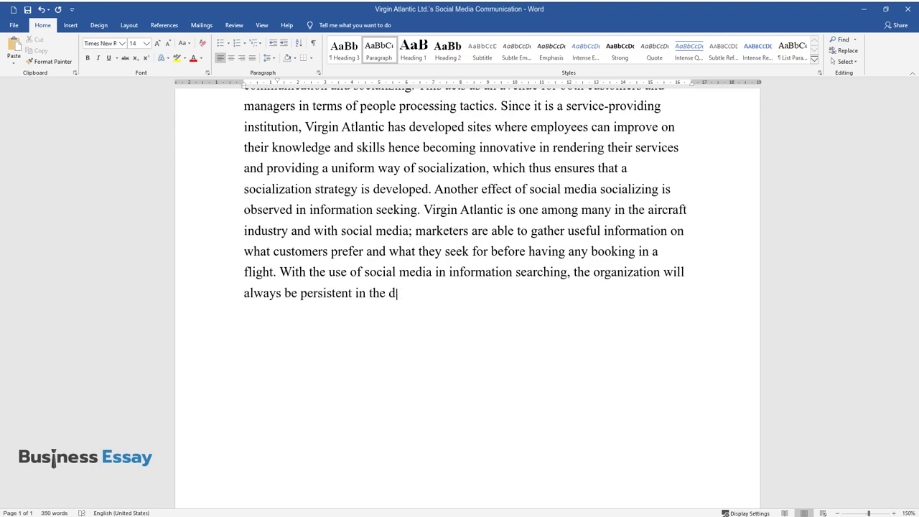
text(elivery of its services as it will )
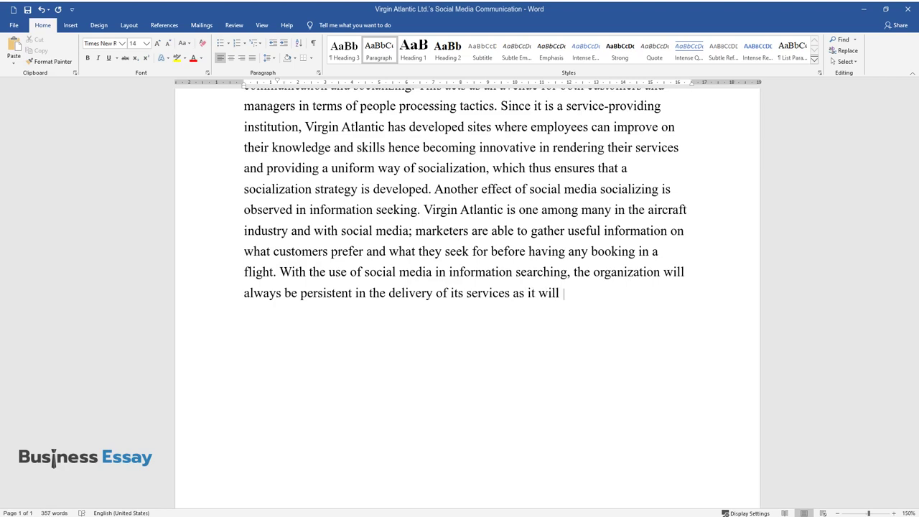
text(always be ahead of the competition)
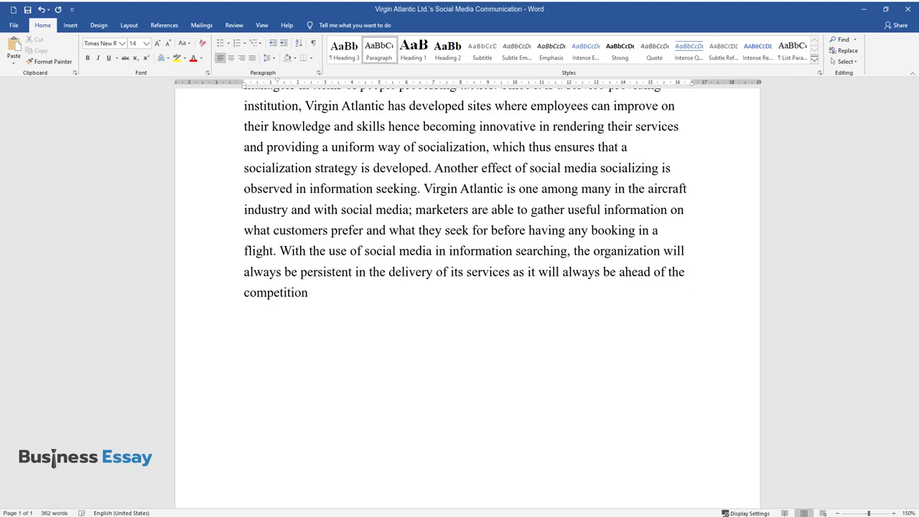
- Add that one has to portray the right image in the company and that a company becomes visible with the use of social media
text(. One has to portray the right ima)
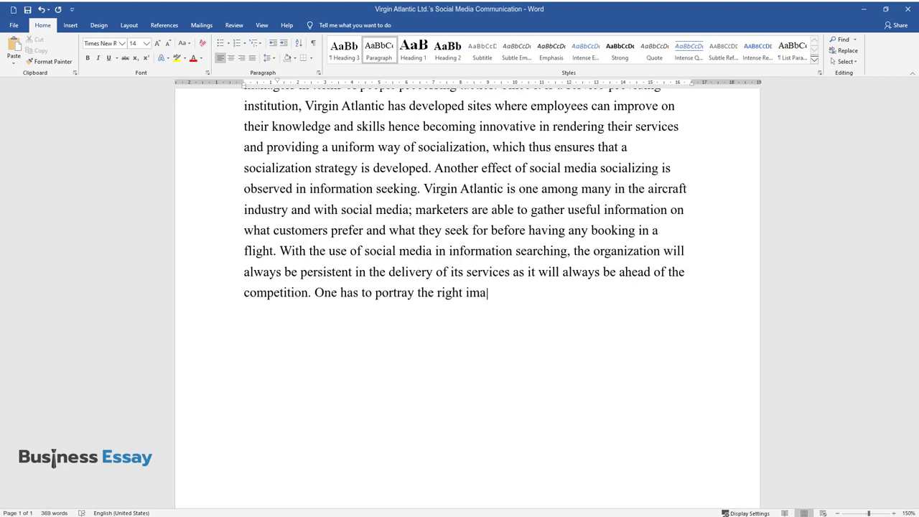
text(ge in the company. With the use of )
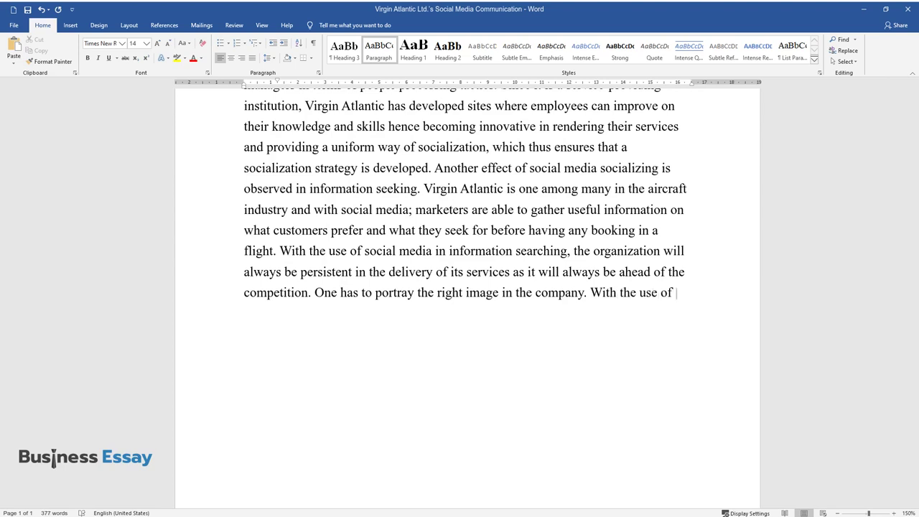
text(social media, a company becomes vis)
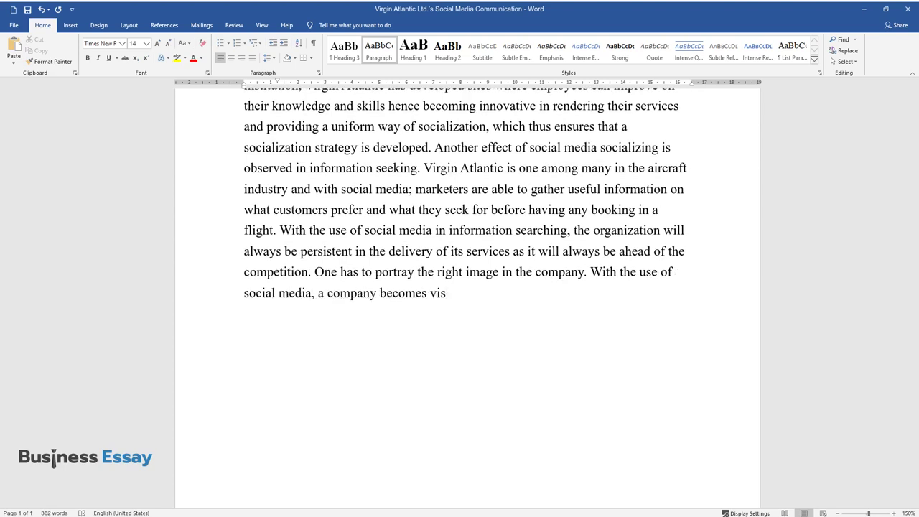
- Write that this visibility is evident in customer care service offered through various social sites, where customer-friendly services are developed from customer responses and reactions
text(ible. This is evident in customer )
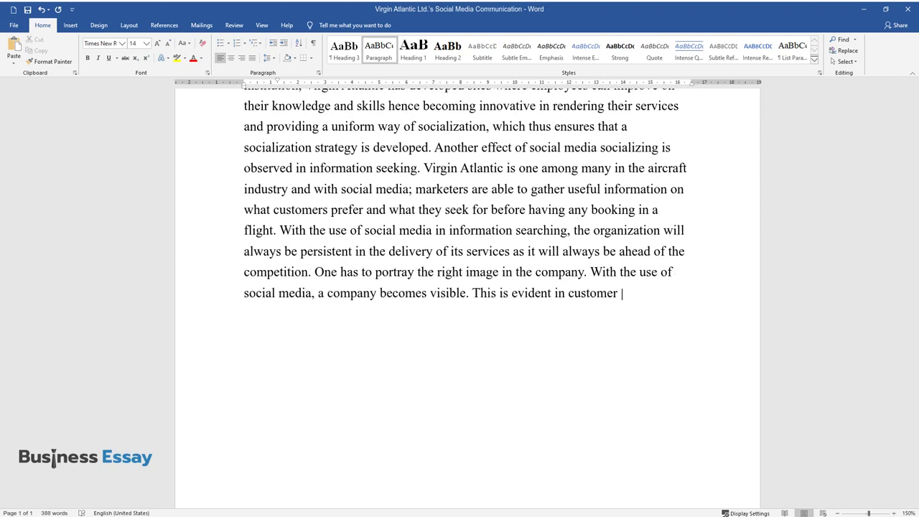
text(care service that is offered throu)
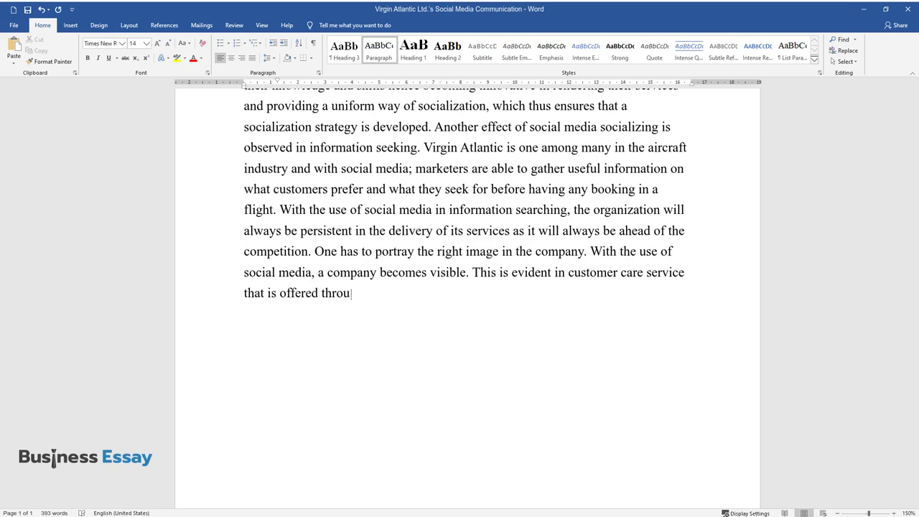
text(gh the various social sites, where)
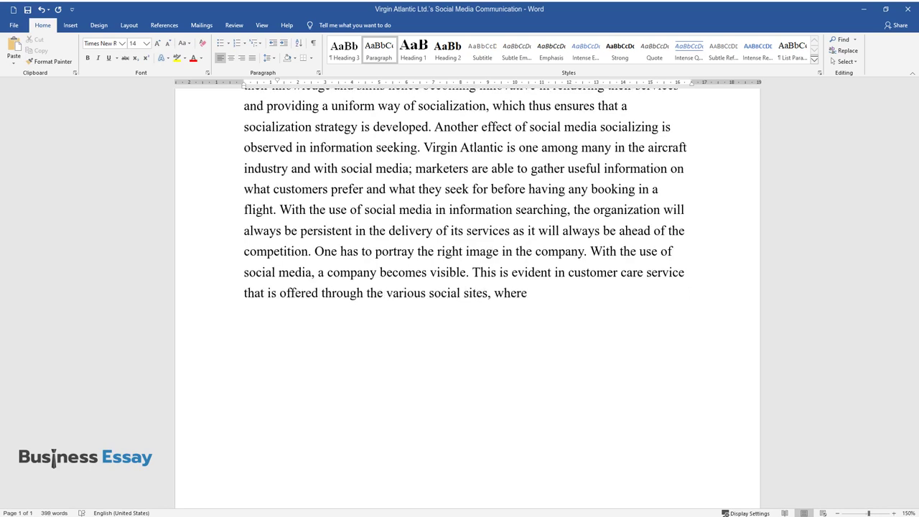
text( customer-friendly services are dev)
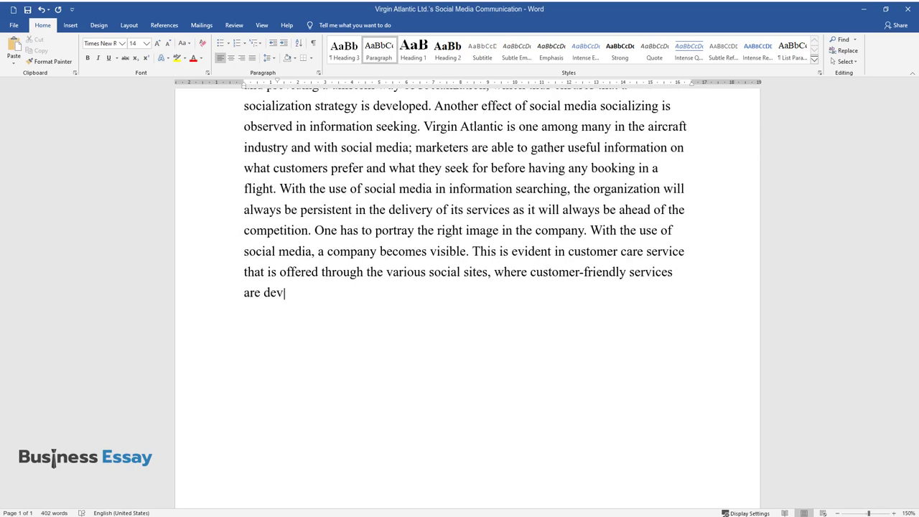
text(eloped based on customer responses and reactions. With free access to)
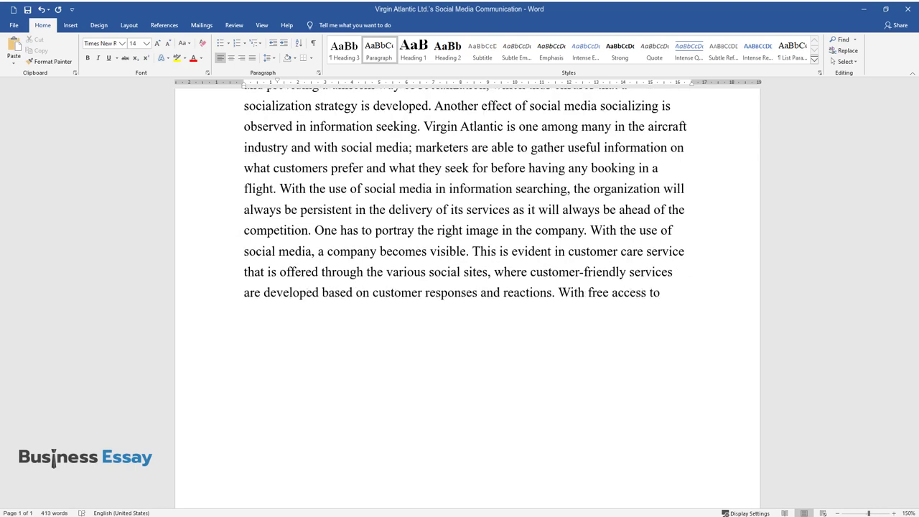
- Finish the paragraph by stating that, with free access to technology, quantitative and qualitative research will be carried out to enhance the experience of consumer behavior
text( technology, quantitative and quali)
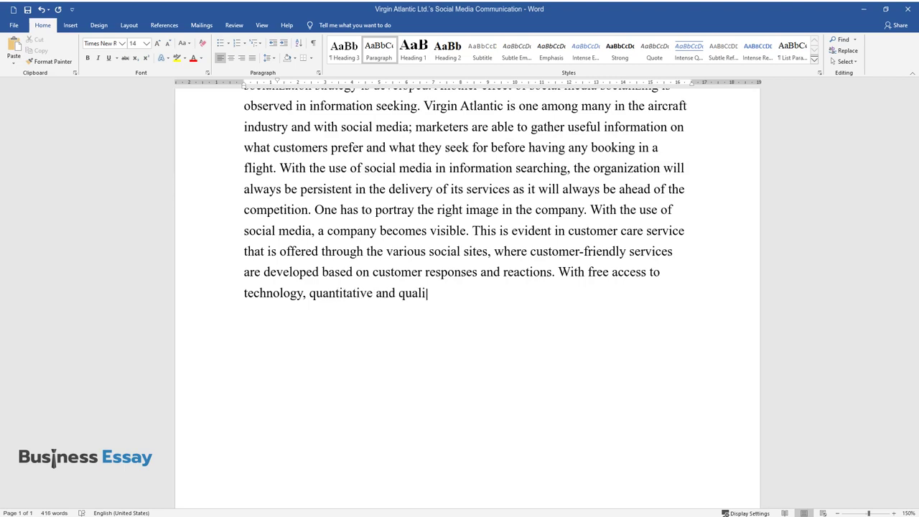
text(tative research will be carried ou)
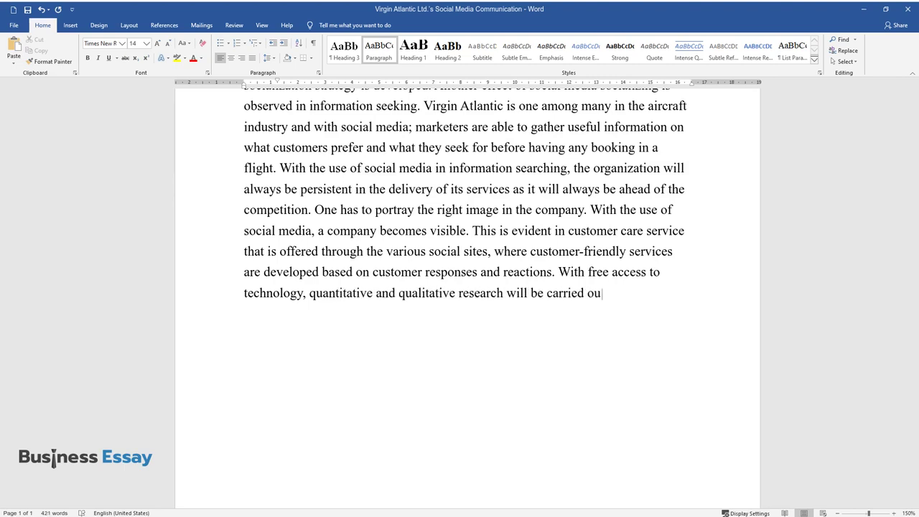
text(t to enhance the experienc)
text(e of cons)
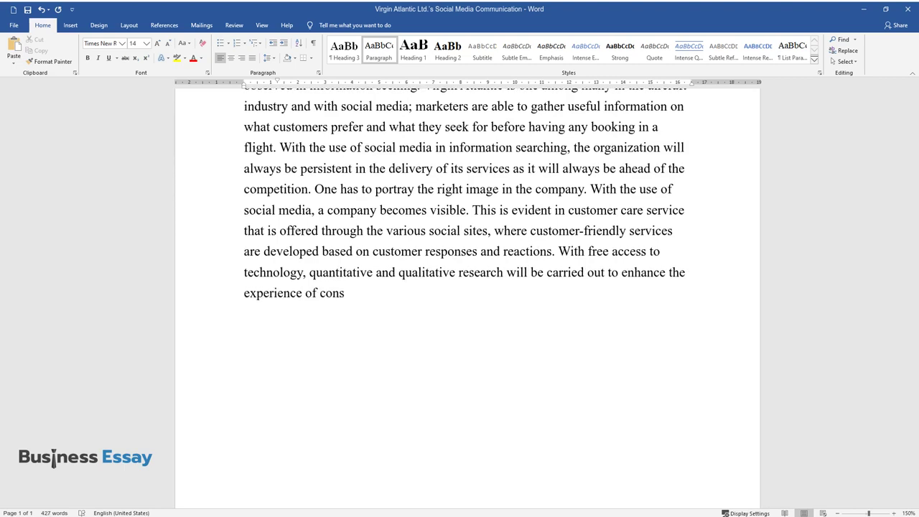
text(umer behavior.)
- Start a new paragraph on relationship formation as another social media influence on the organization, bringing all department employees together in a bonding relationship
key(Return)
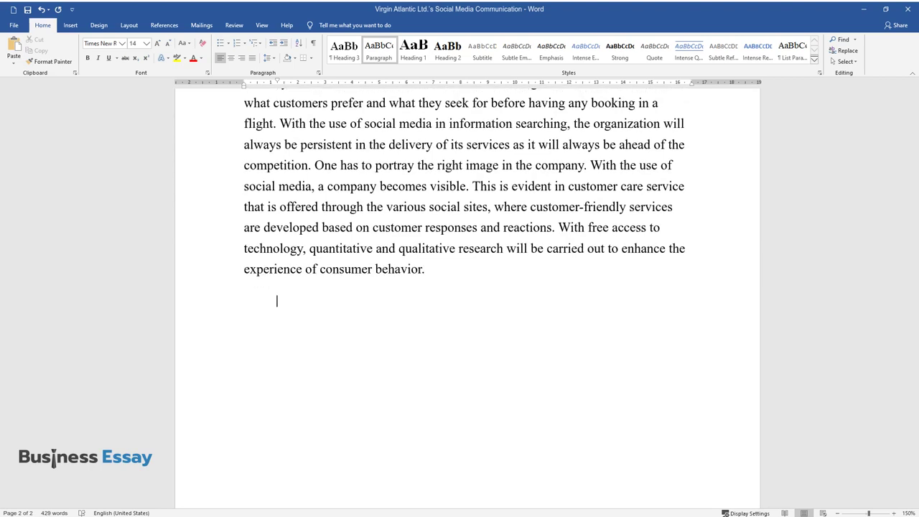
text(Relationship formation i)
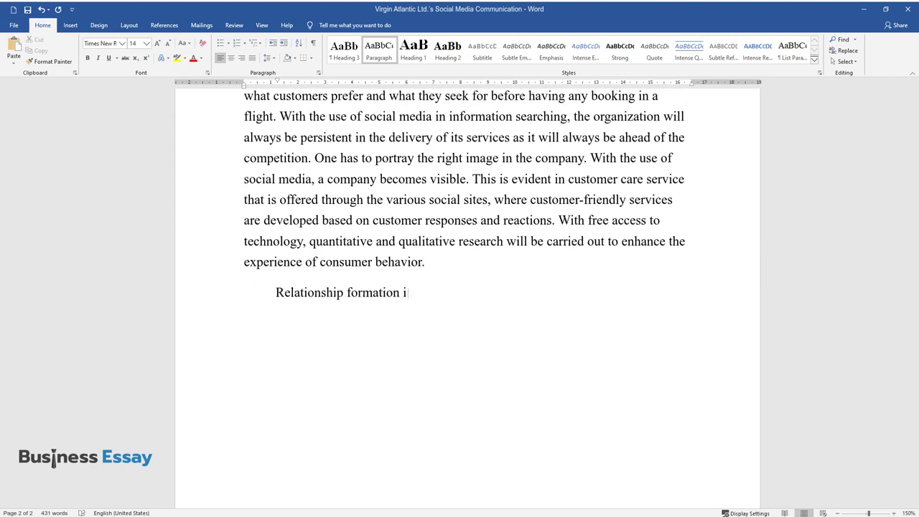
text(s another way that social media has i)
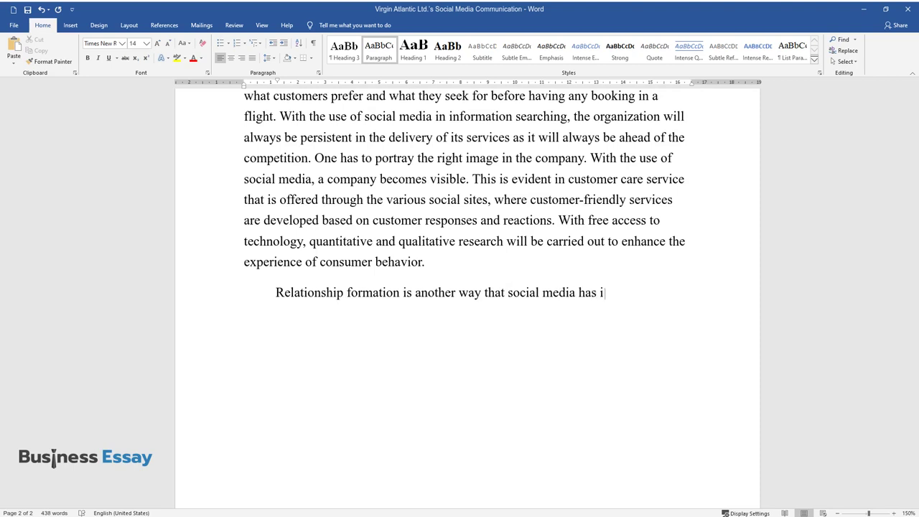
text(nfluenced the organization. This is s)
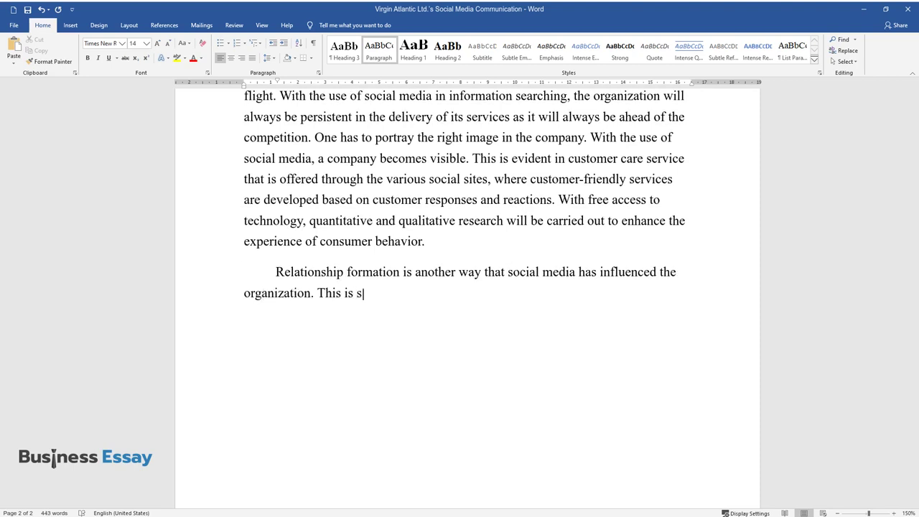
text(ignificant because it has brought all)
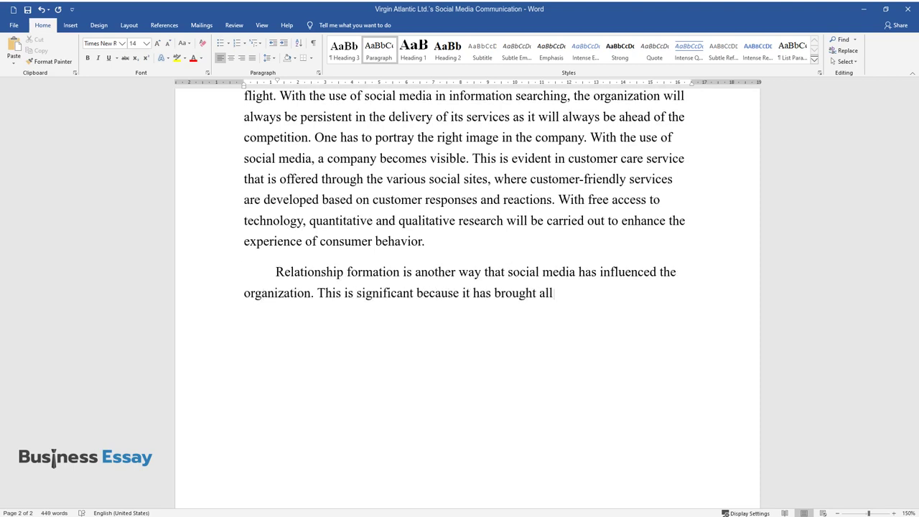
text( department employees together and th)
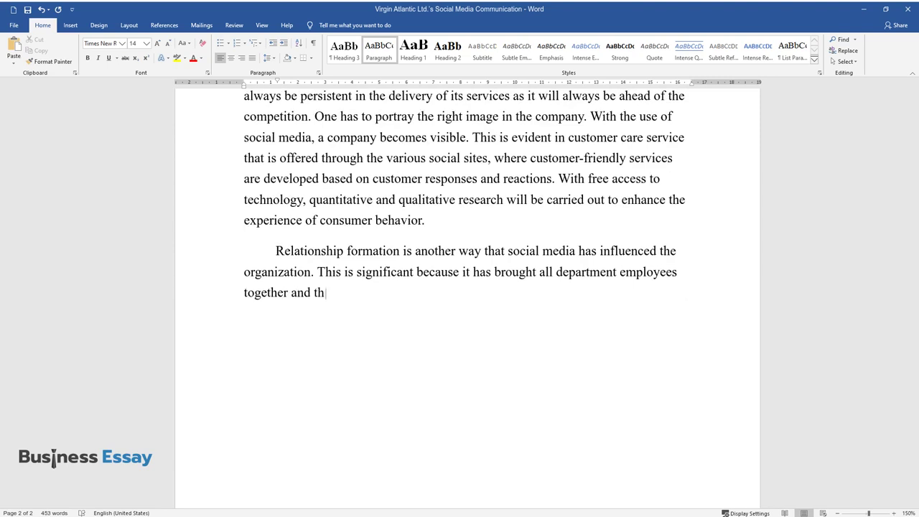
text(is has brought about a bonding relati)
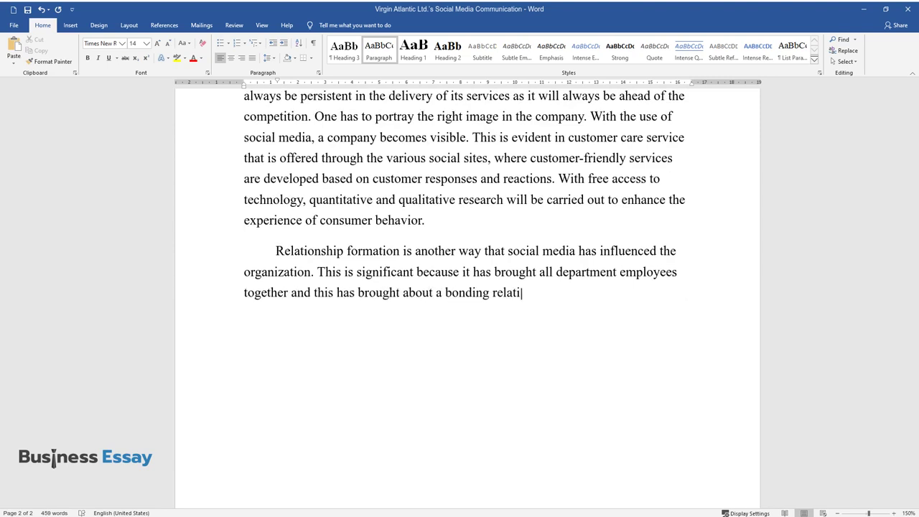
- Add that workers achieve the organizational goals in time due to sharing common interests and exchanging of different ideas
text(onship, where workers achieve the organizationa)
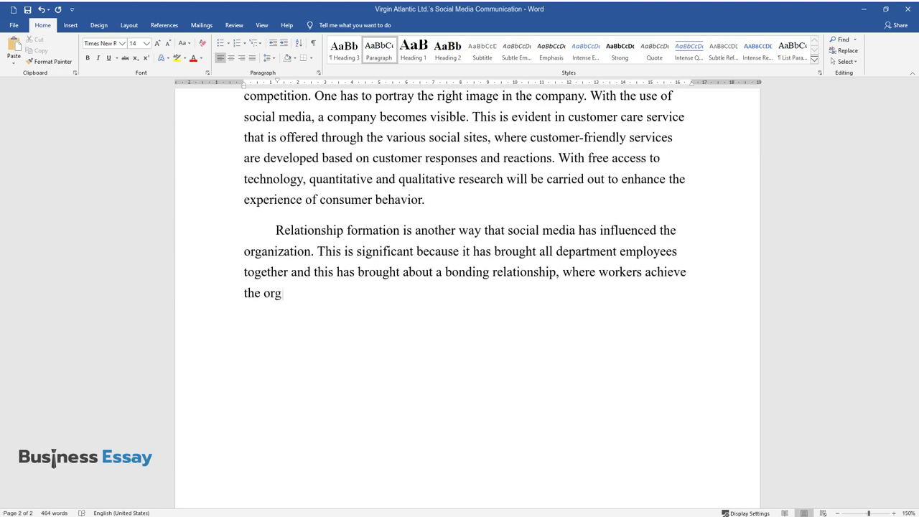
text(l goals in time due to shar)
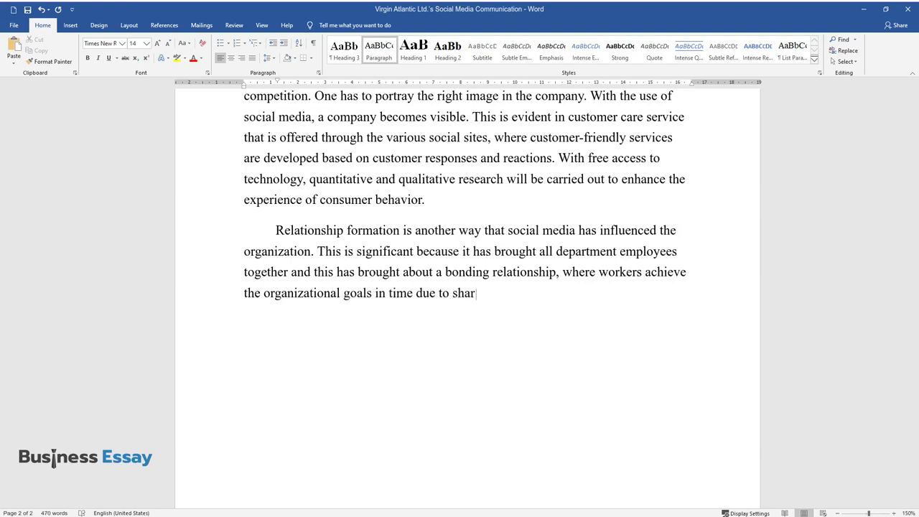
text(ing common interests and exchanging of differen)
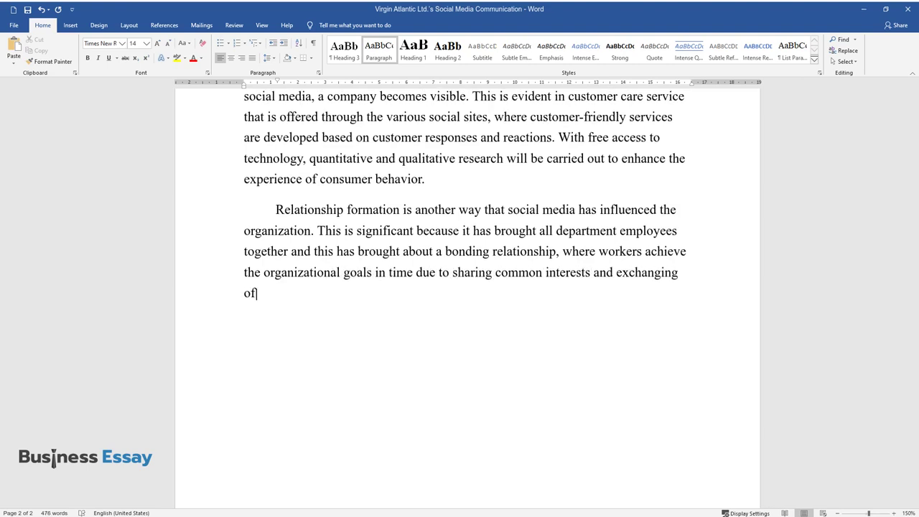
- Write that through social media employees boost the company by interacting with different experts, knowing their knowledge can improve the company while they obtain rewards and recognition
text(t ideas. Through the social )
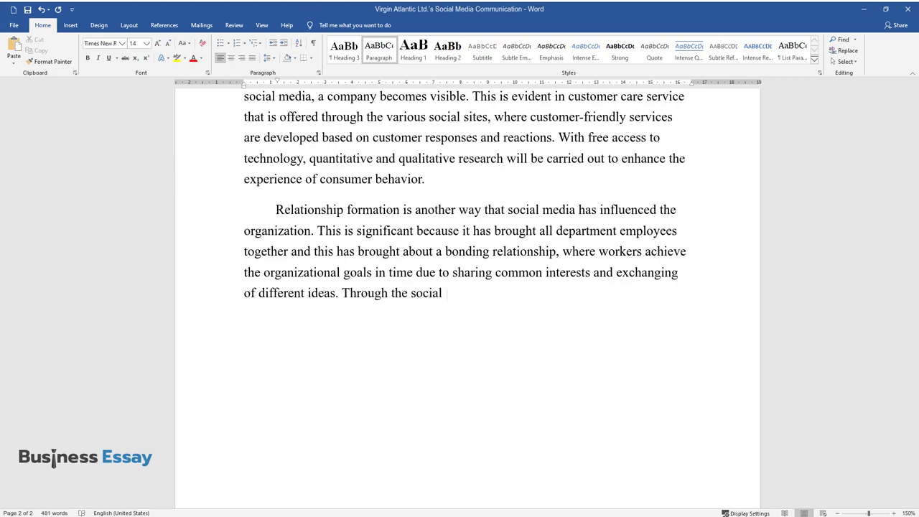
text(media, employees boost the company th)
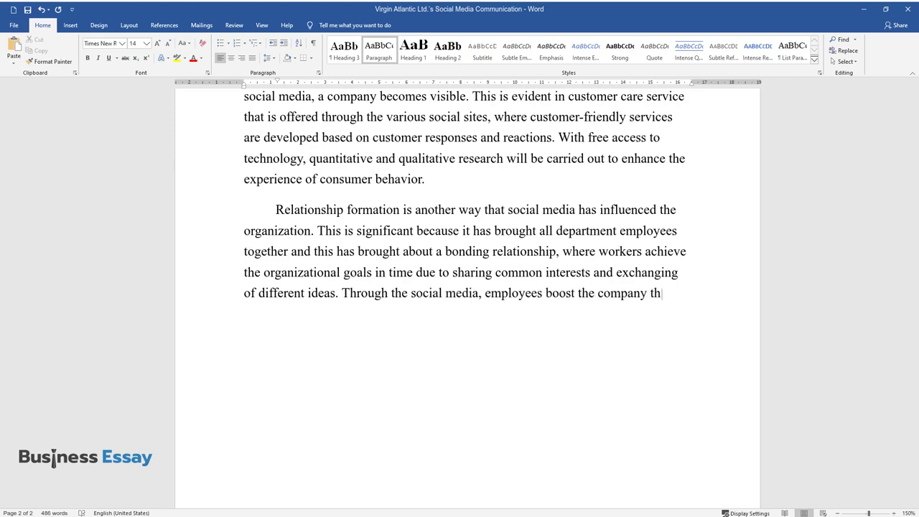
text(rough interaction with different experts as they know that with their know)
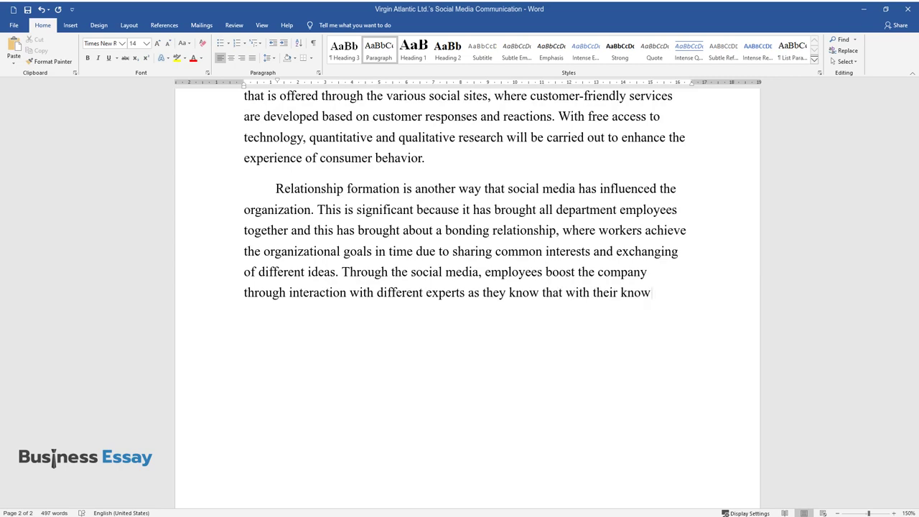
text(le)
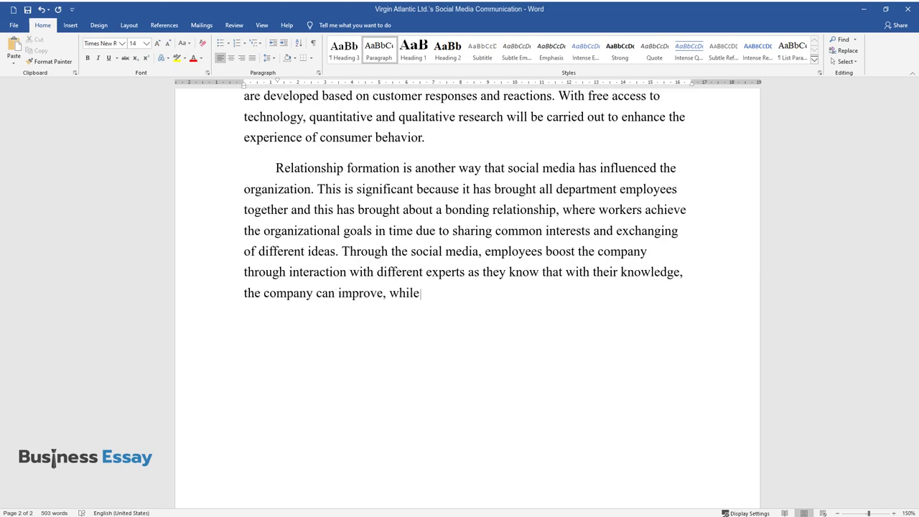
text(dge, the company can improve, while the obtain rewards and recognition. )
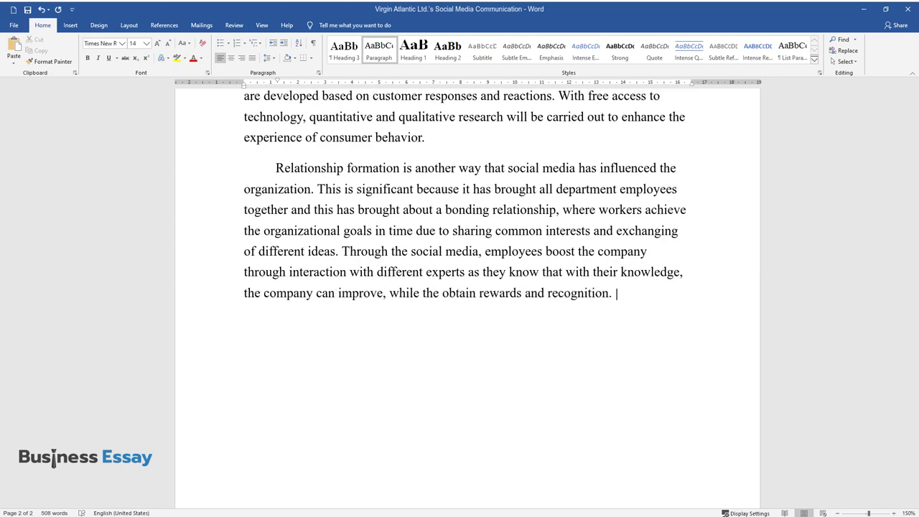
- Add that this strategy used by Virgin Atlantic has seen many associations between organizations and promoted the company's image through the diversification of relationships
text(This has been a strategy used by Virg)
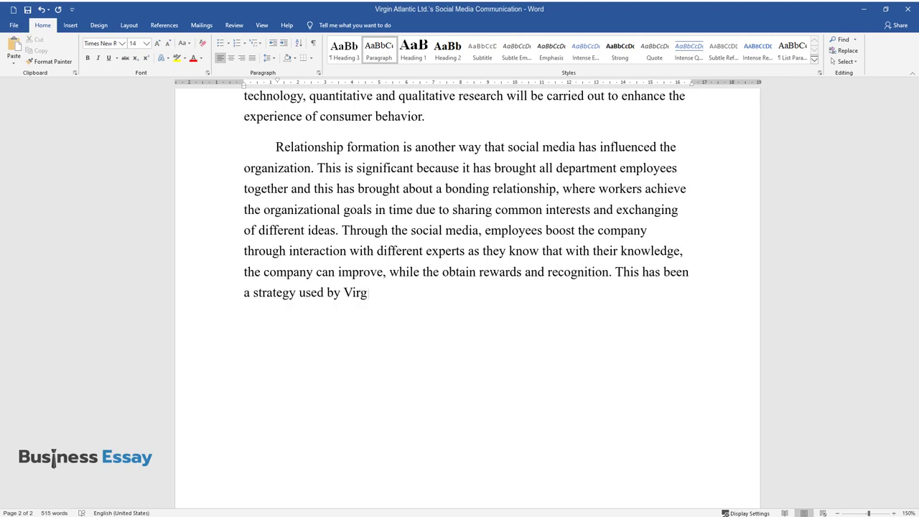
text(in Atlantic. It has seen many associa)
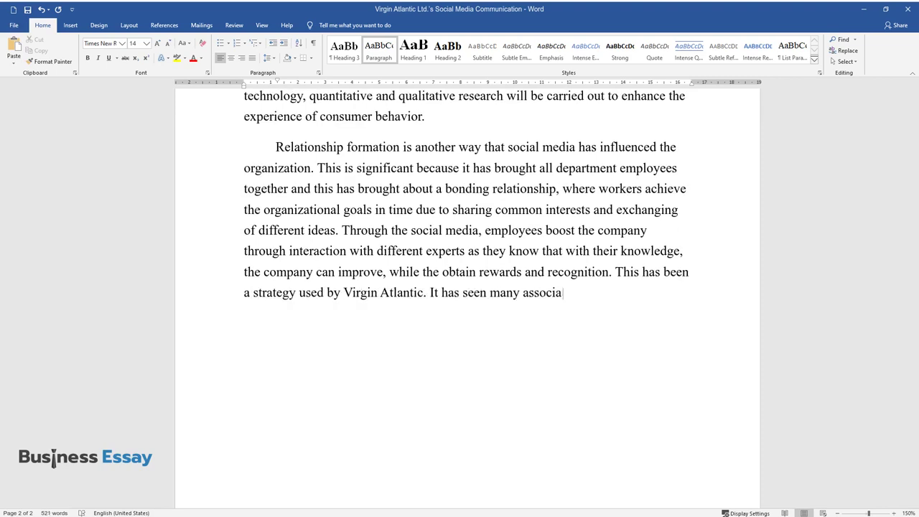
text(tions between organizations and has p)
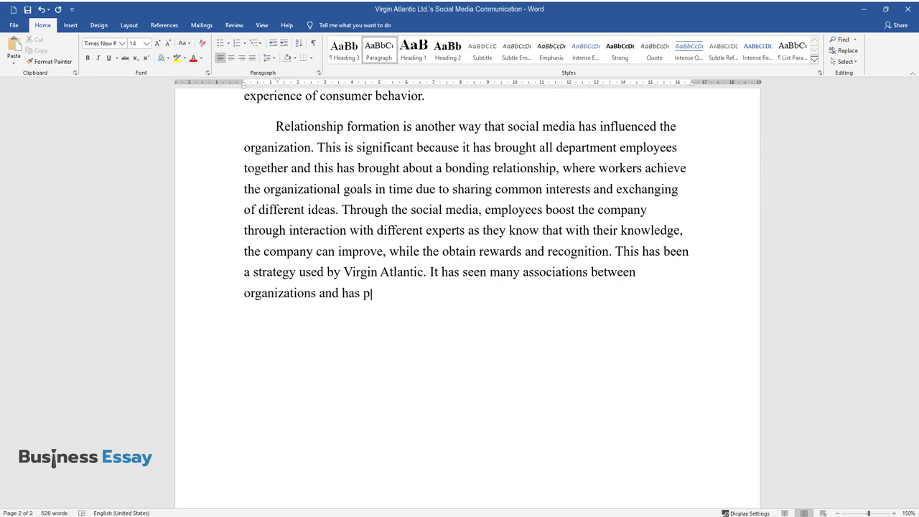
text(romoted the image of the company thro)
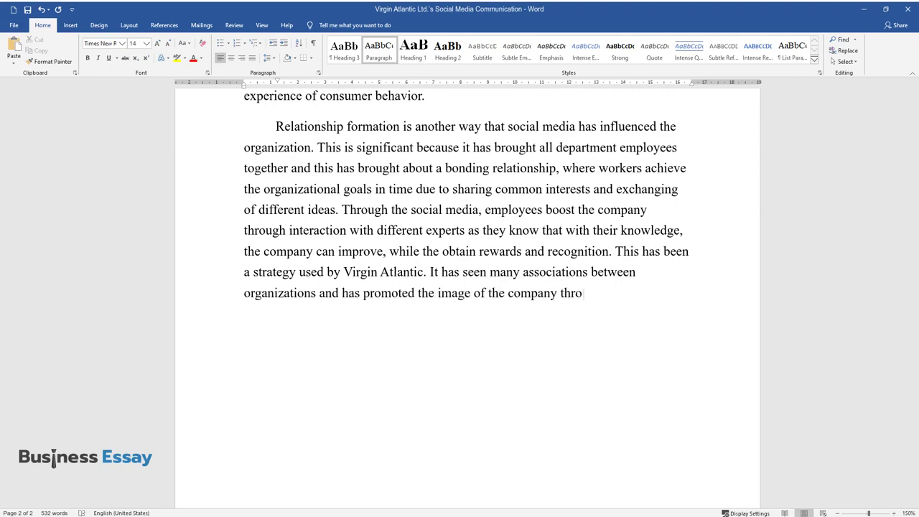
text(ugh the diversification of relationsh)
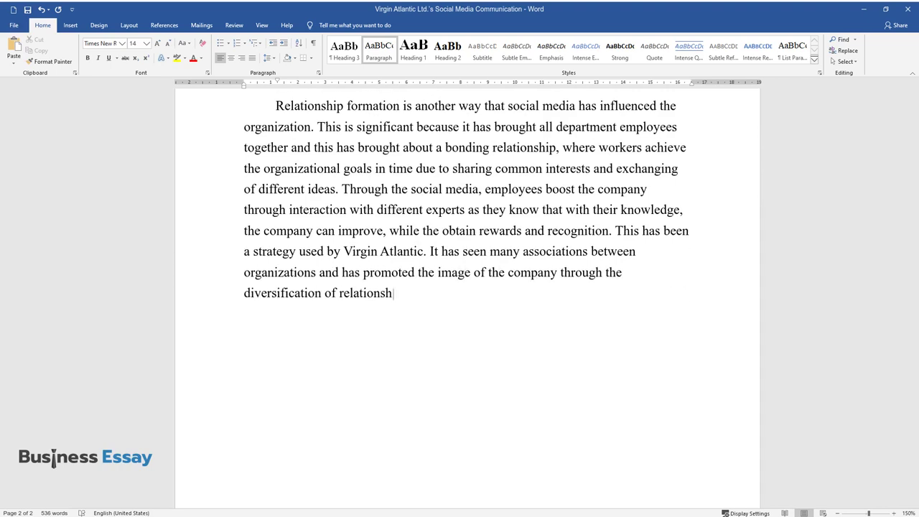
- Write that knowledge sharing through the social media has brought about a range of information obtained from exchanging with other travel airlines
text(ips. Knowledge sharing through the so)
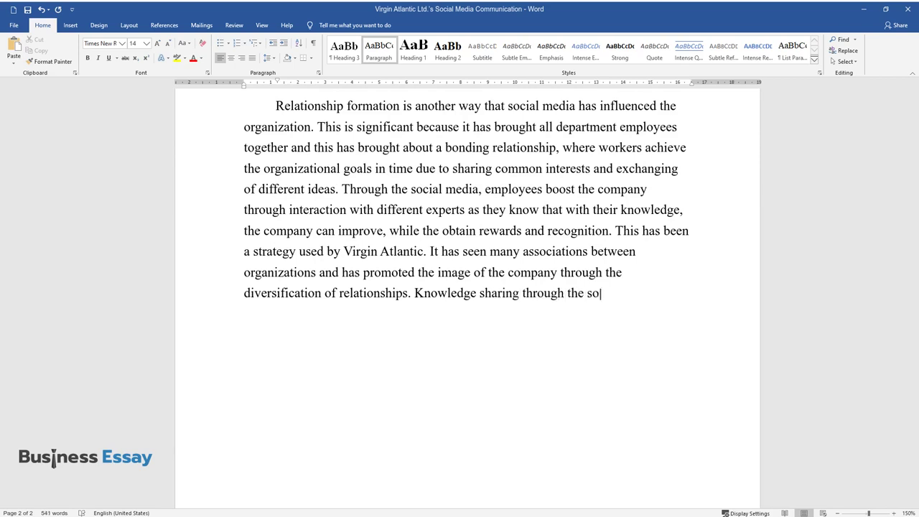
text(cial media has brought about a range )
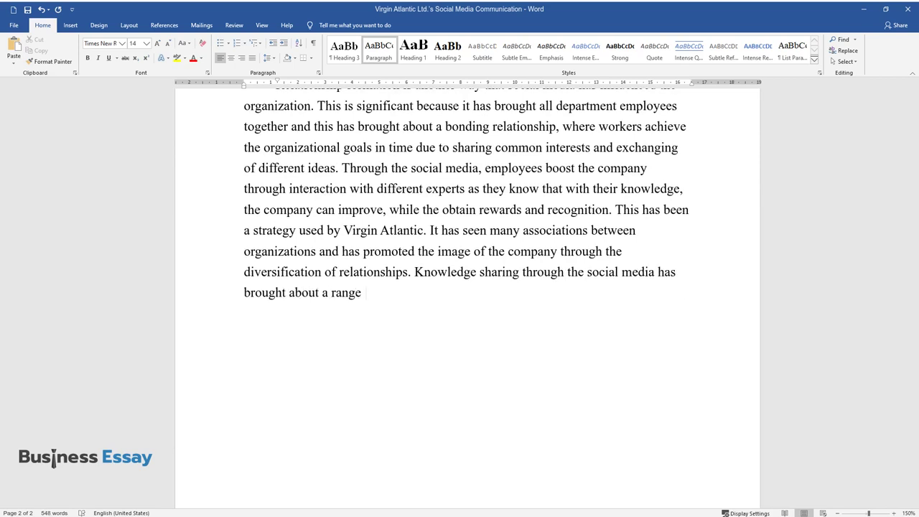
text(of information obtained from exchangi)
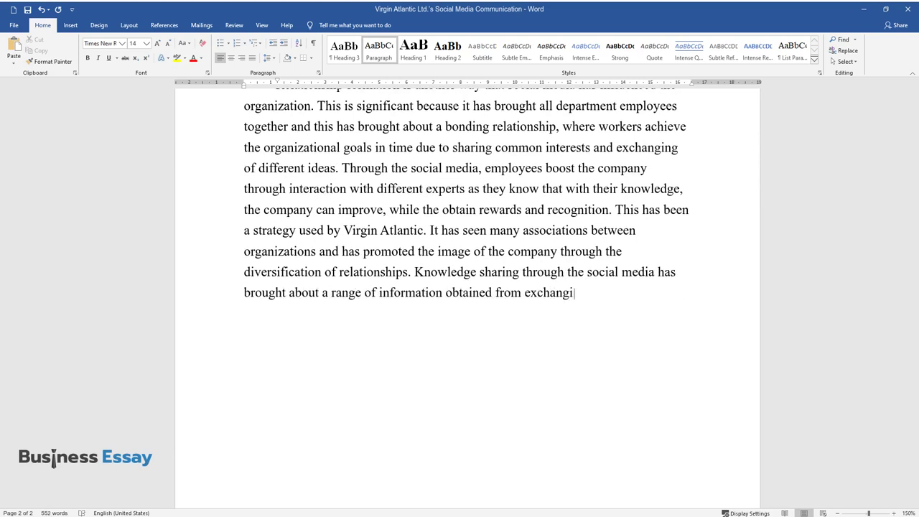
text(ng with other travel airlines. Consequently, there has b)
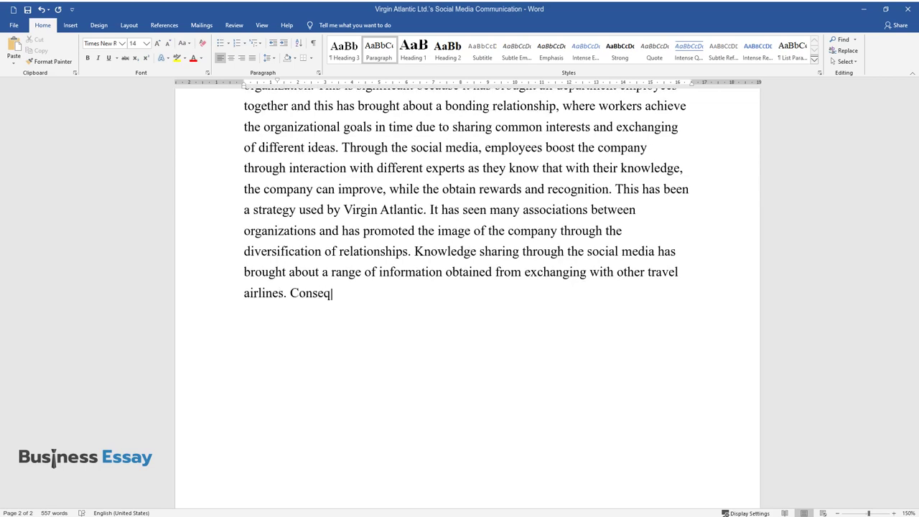
- Finish the paragraph on overcoming some organizational boundaries where employees can express themselves and give site users a chance regarding the acceptability of the social websites
text(een a situation of)
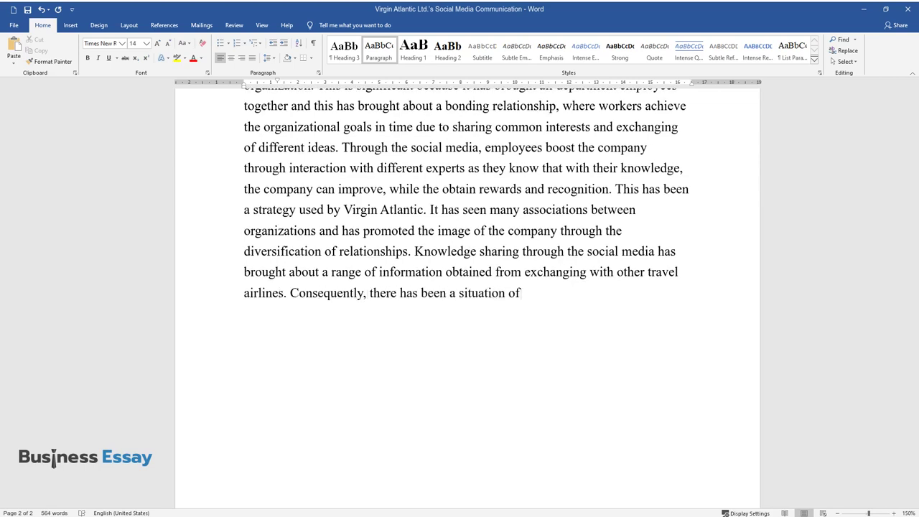
text( overcoming some organizational bound)
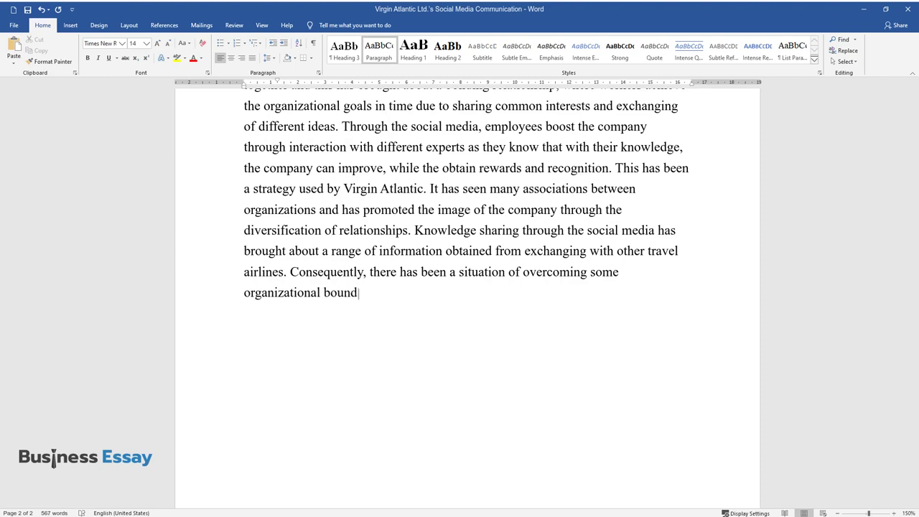
text(aries, especially where employees have)
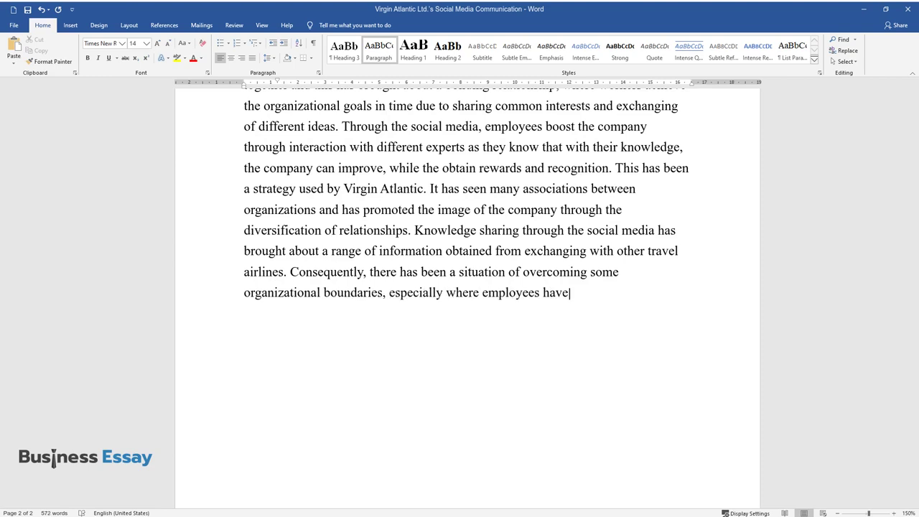
text( a chance to express themselves and give a chance to the site users regar)
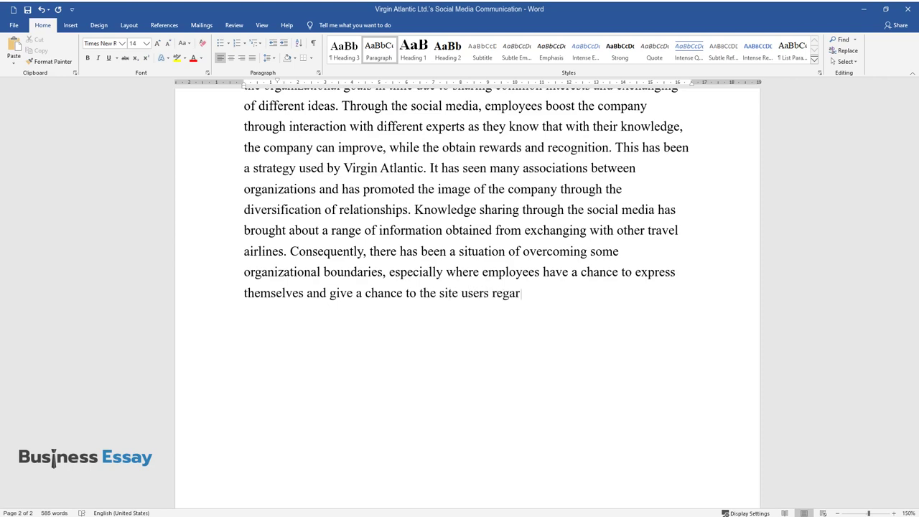
text(ding the acceptability of the social websites.)
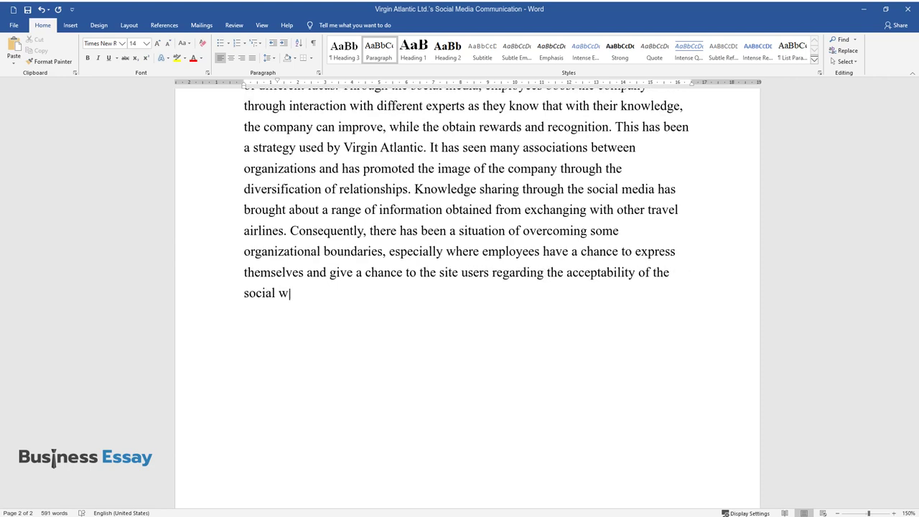
- Start a new paragraph, "On the other hand", stating that social sites can limit the organization as employees spend almost all their time there, making their importance insignificant
key(Return)
text(On the ot)
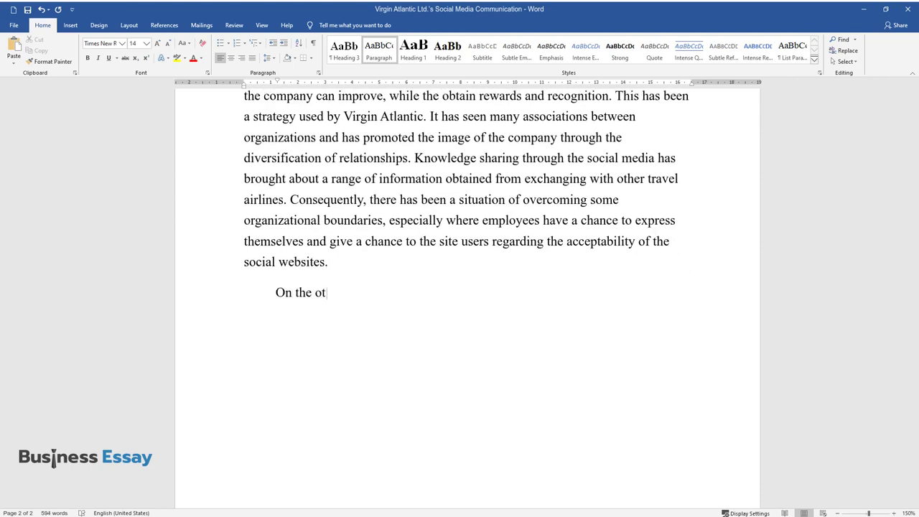
text(her hand, these social sites can be )
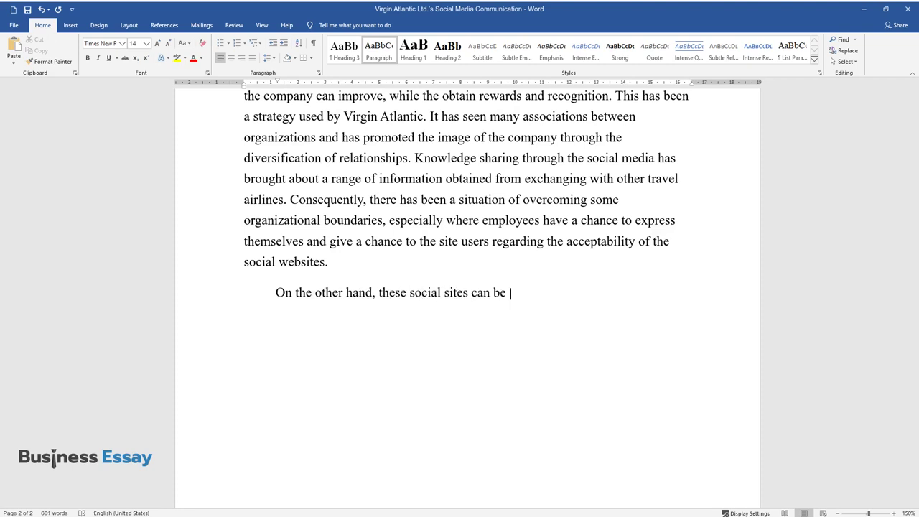
text(a limitation to the organization as)
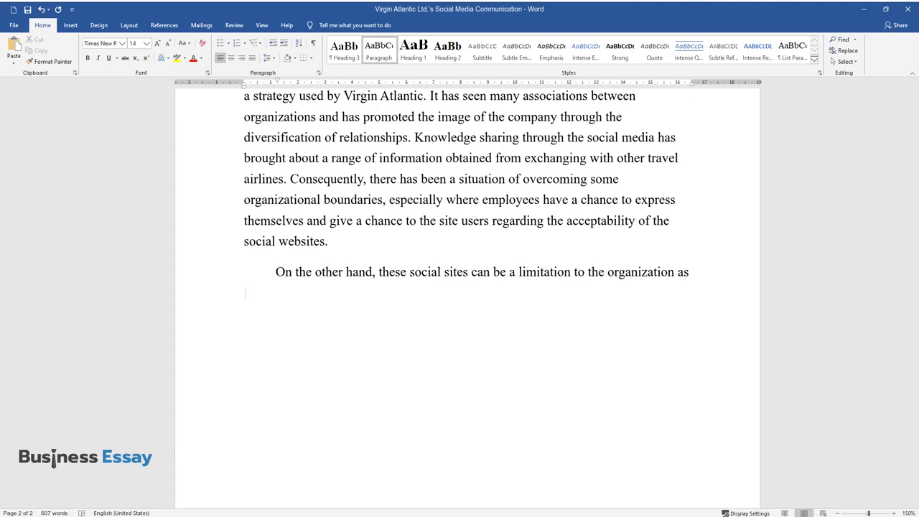
text( most people, especially employees, ca)
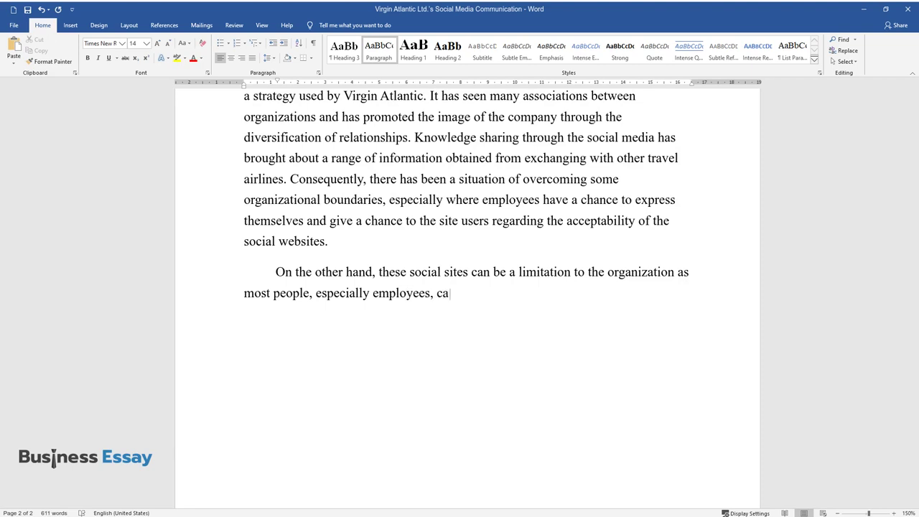
text(n spend almost all their time in the)
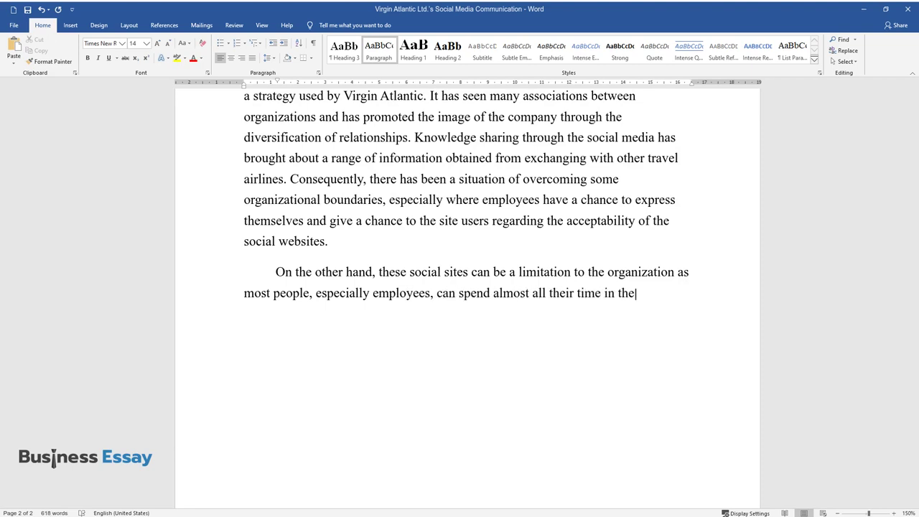
text(se social spots making their importa)
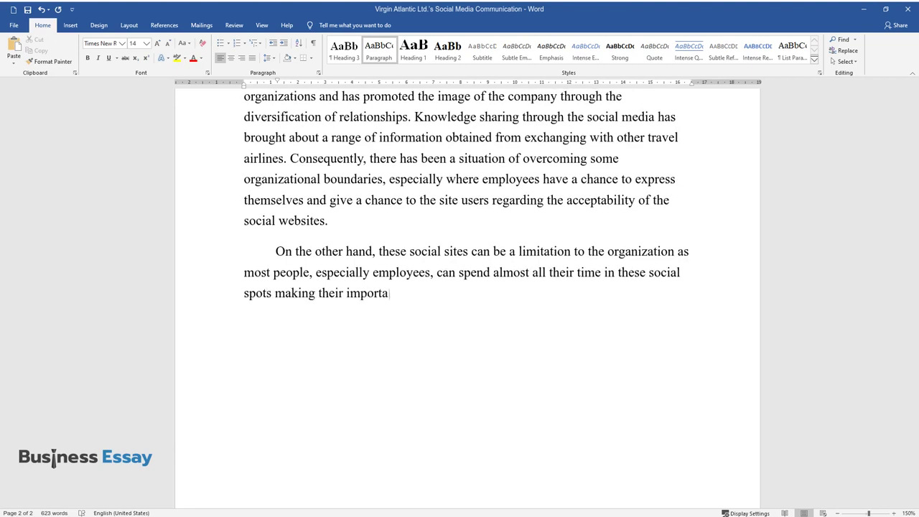
text(nce insignificant. Though the social )
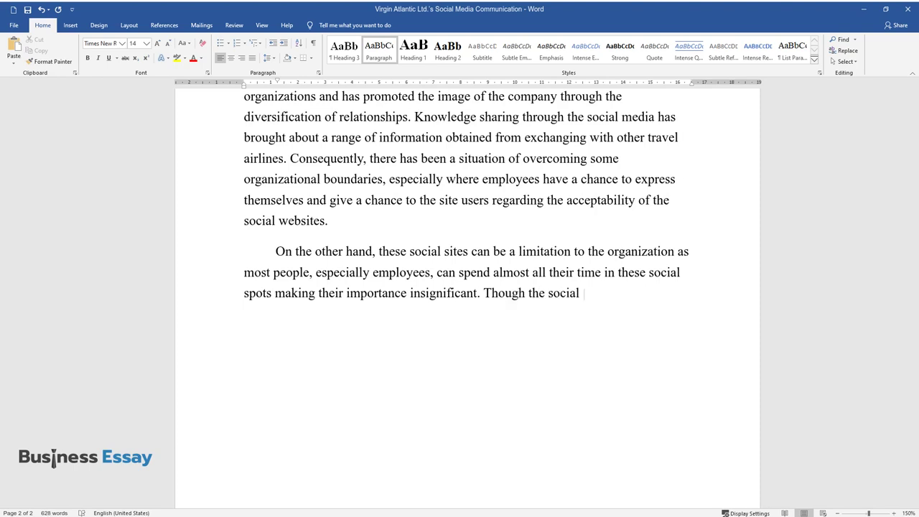
- Add that social media, though used for acquisition and exchange of knowledge, can portray a company's negative image and expose trade and negative secrets on surviving in the industry
text(media has been used in the acquisiti)
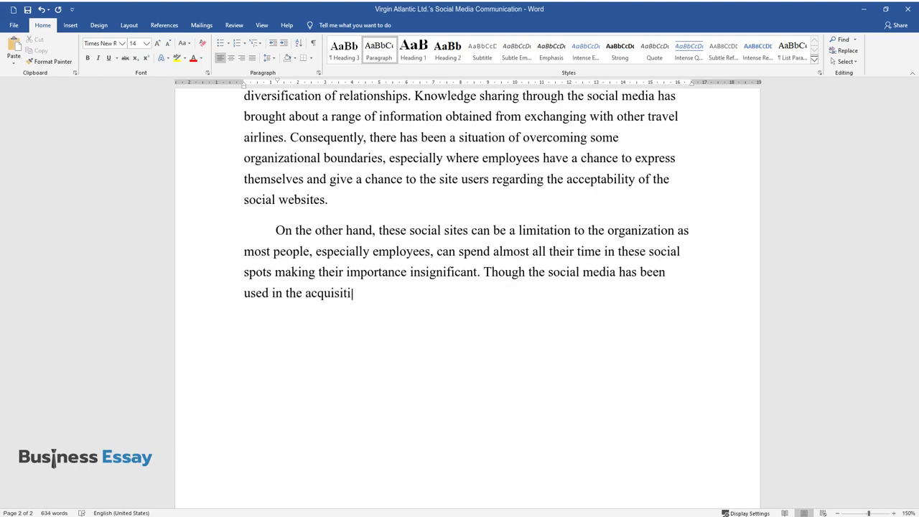
text(on and exchange of knowledge, it can)
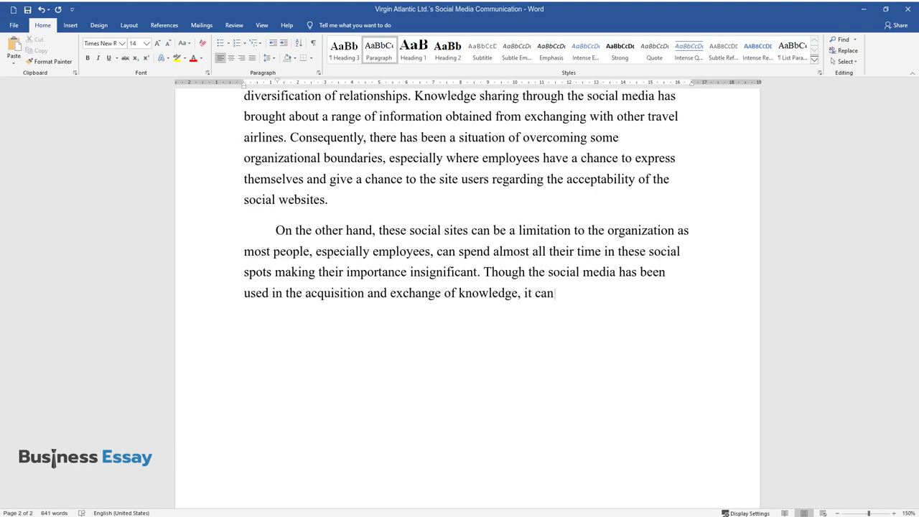
text( also act as a site where a company's)
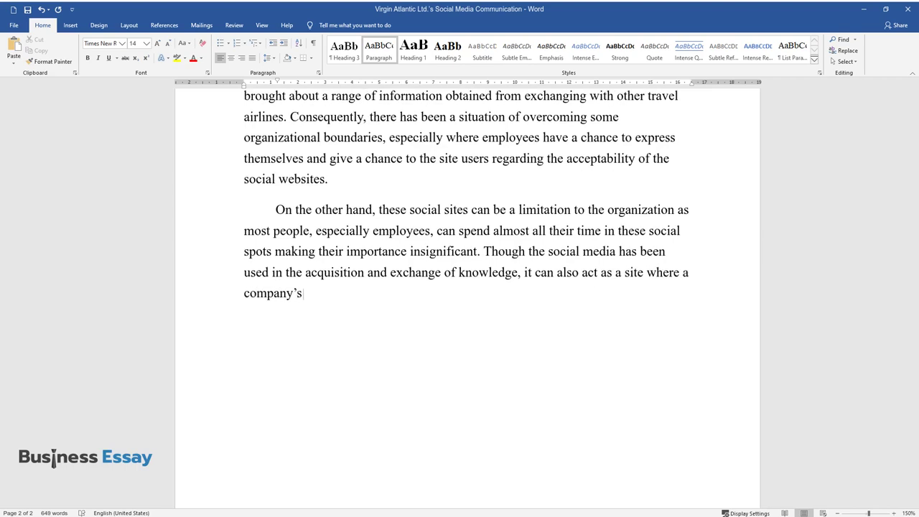
text( negative image can be portrayed and)
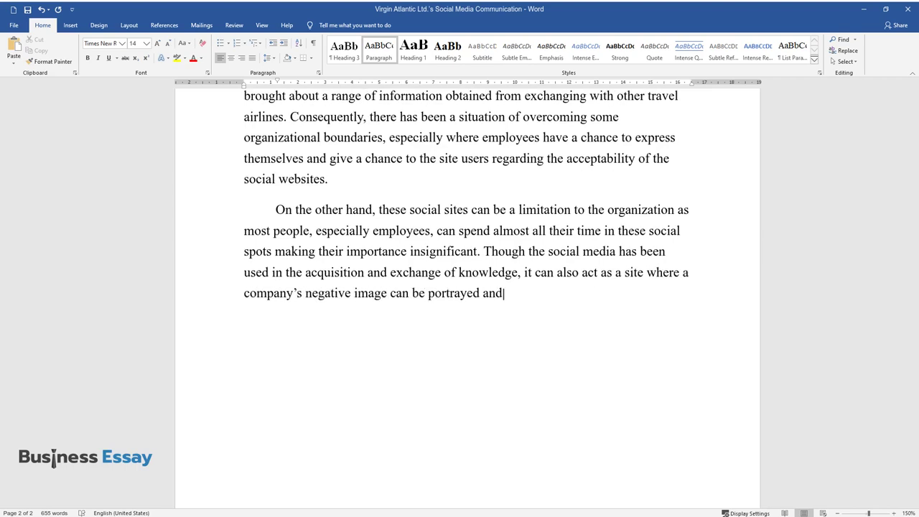
text( a point of exposure of trade and neg)
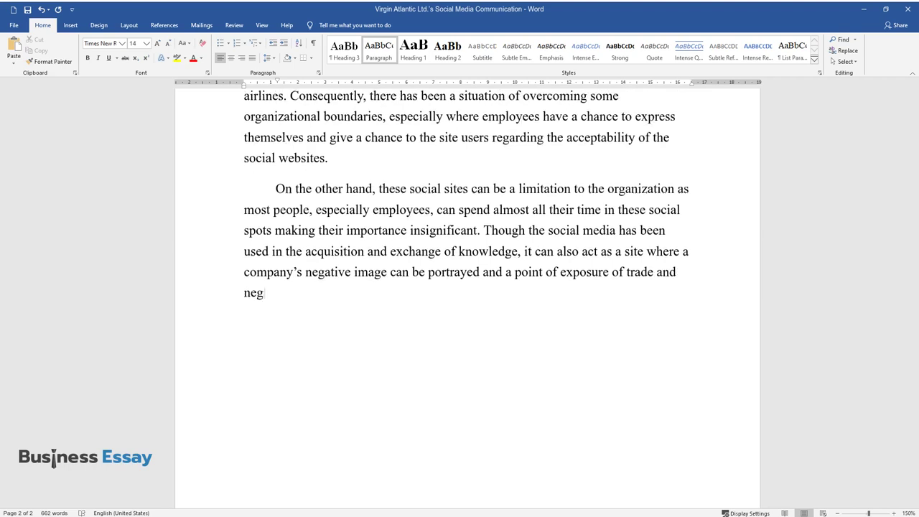
text(ative secrets on how they manage to )
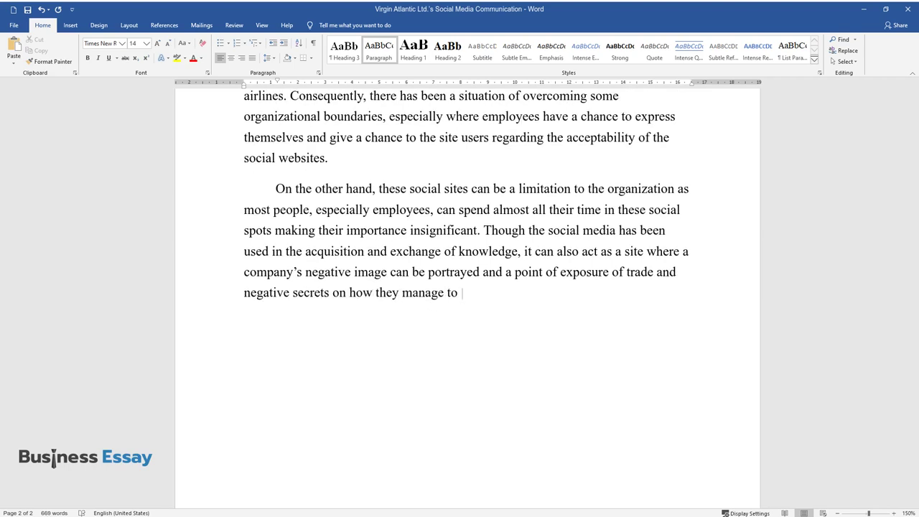
text(survive in the industry.)
- Start a new paragraph stating that Virgin Atlantic's department in charge of communications collaborates with other departments in social media used to connect travelers
key(Return)
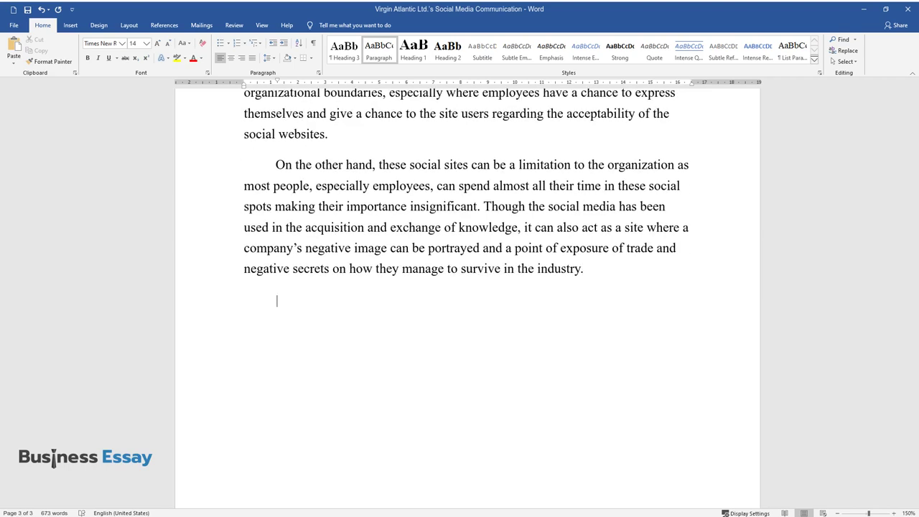
text(The department autho)
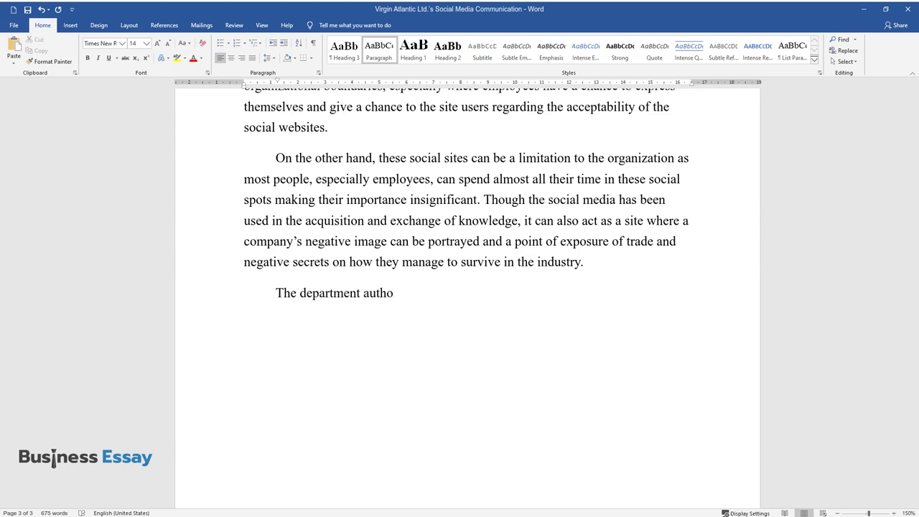
text(rized to be in charge of communi)
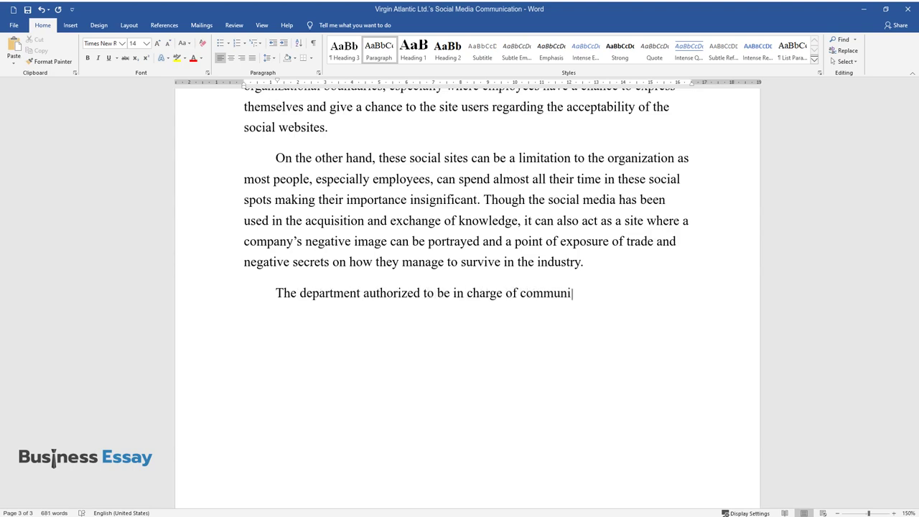
text(cations at Virgin Atlantic collabor)
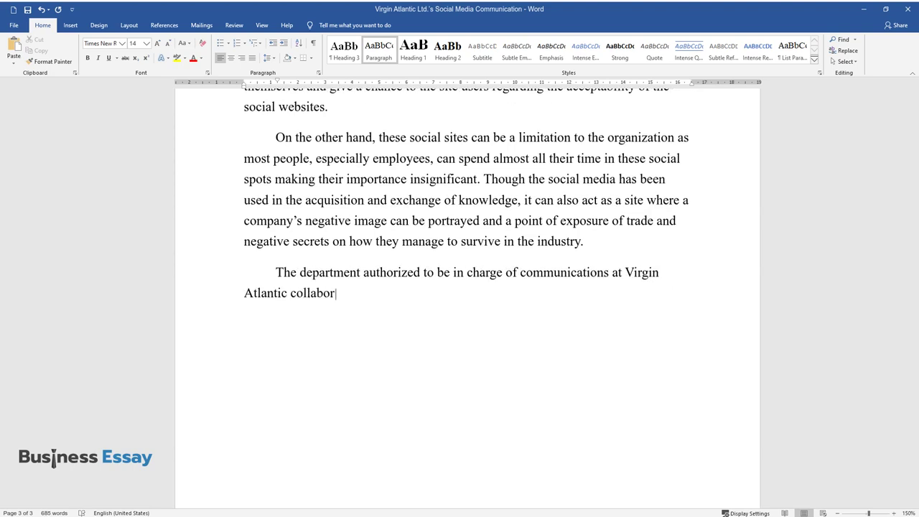
text(ates with other departments in so)
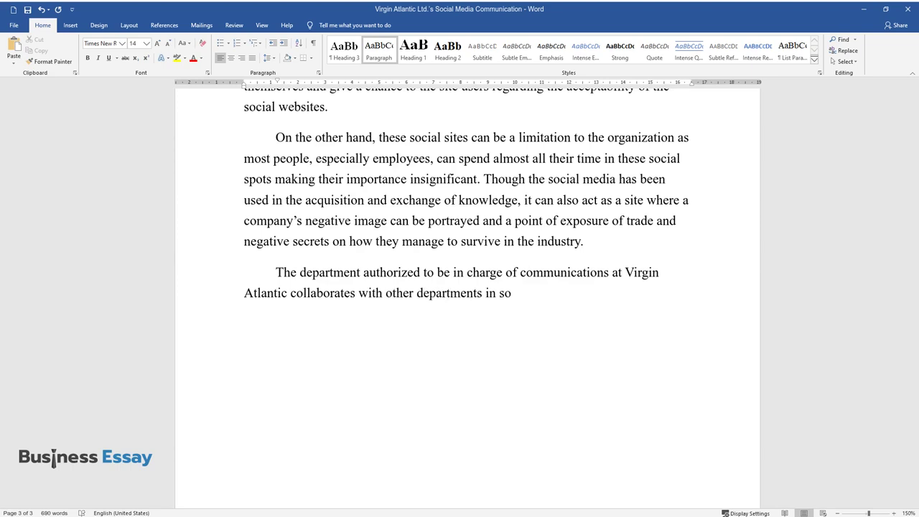
text(cial media used to connect travel)
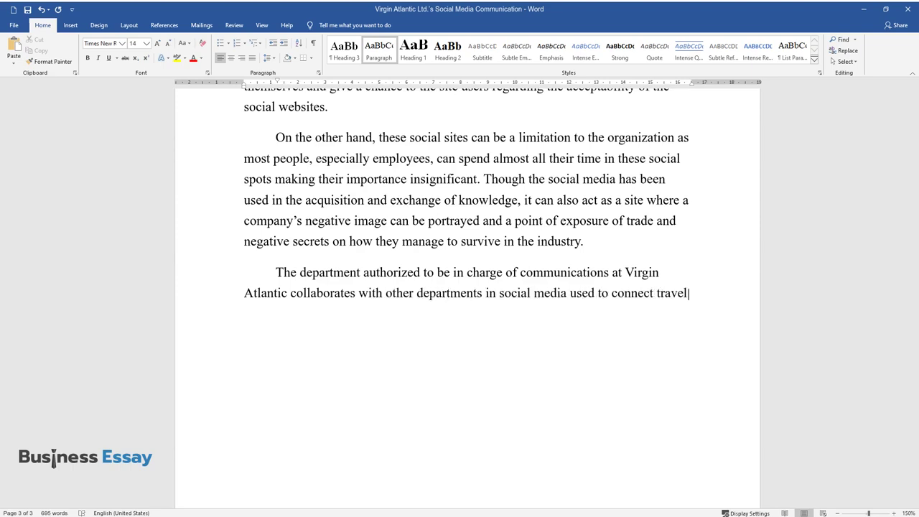
text(ers. With the launch of their webs)
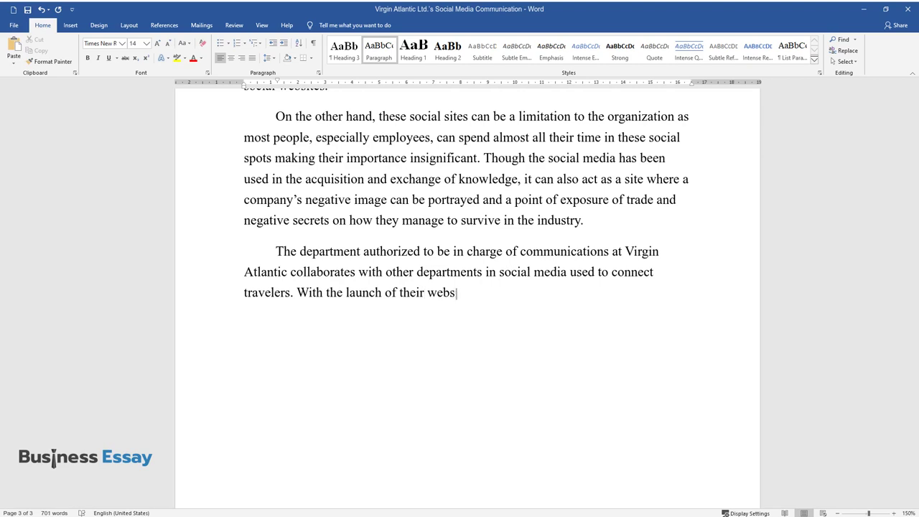
text(ite ‘www.Virgin-atlantic.com’, cu)
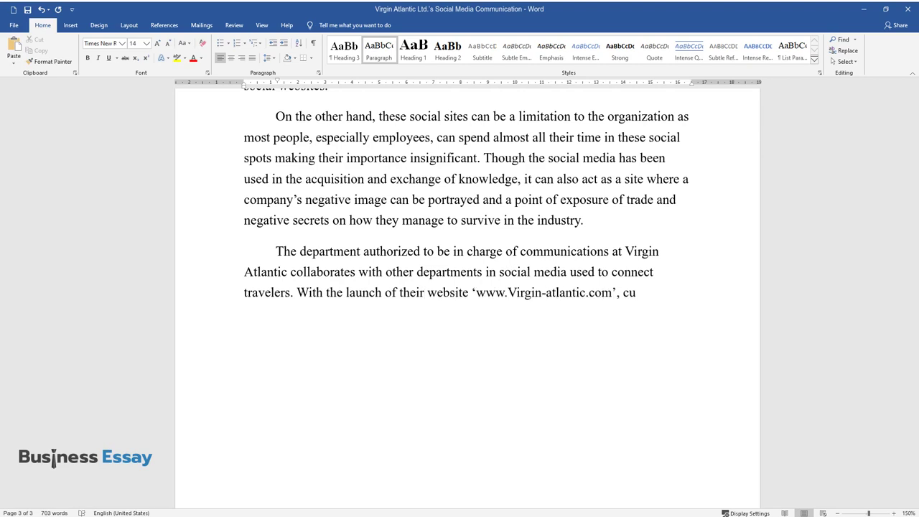
text(stomers are given full communicat)
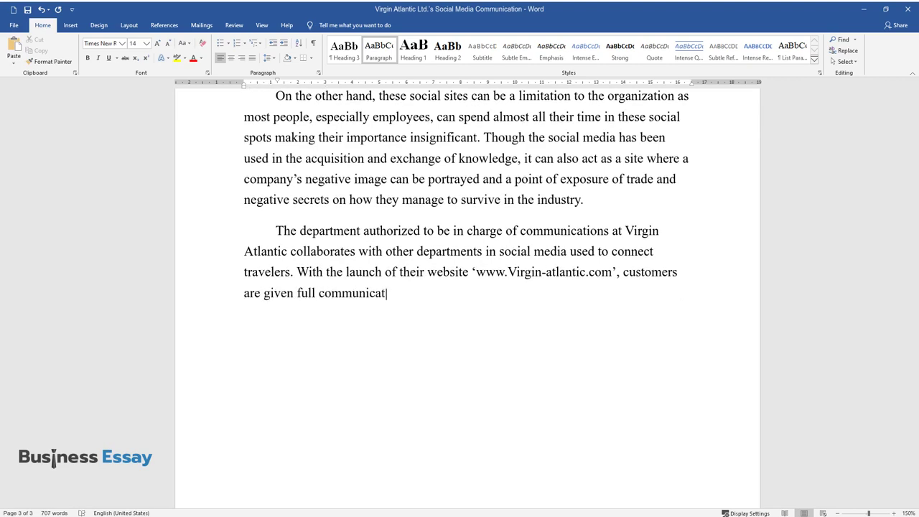
text(ion details and the ability to boo)
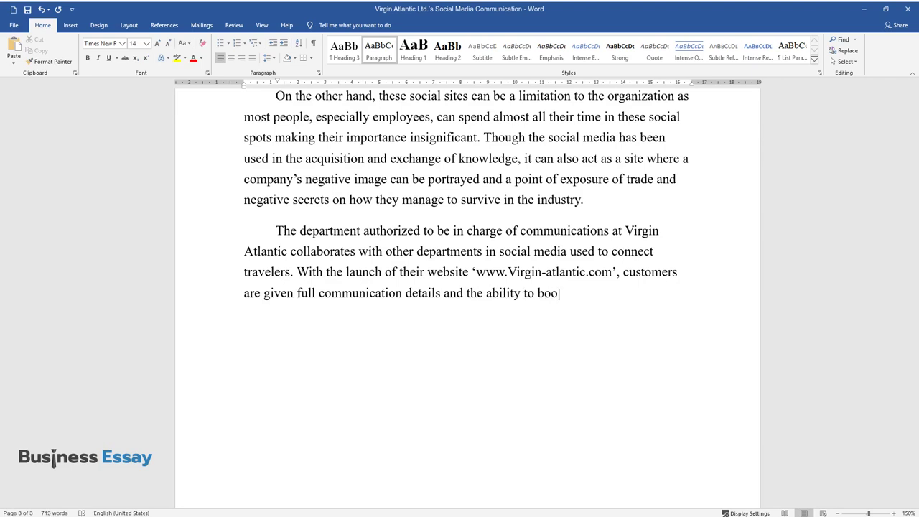
text(k online in any flight of their preference. T)
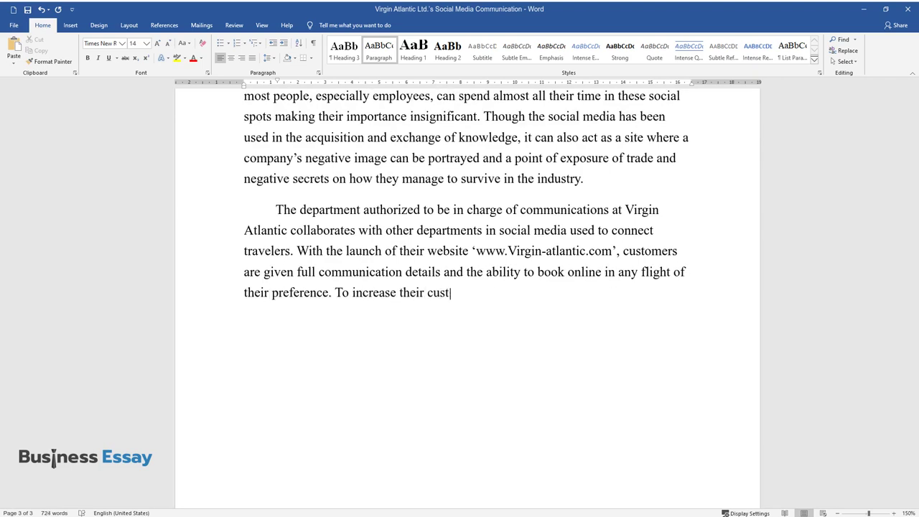
- Finish the paragraph stating that, to increase its customer base, the company advertises through social sites, with each advert making a $5 dollar contribution towards charity work
text(o increase their customer base, the company has sought )
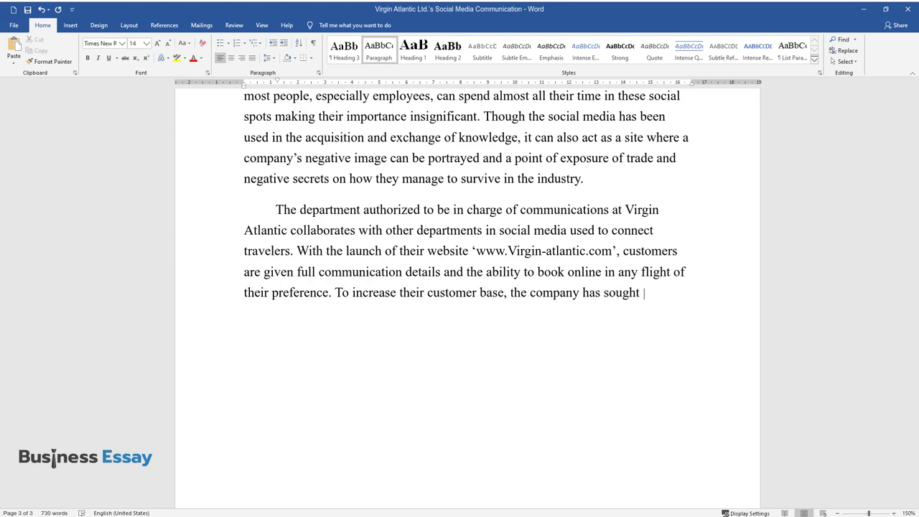
text(to advertise through the social s)
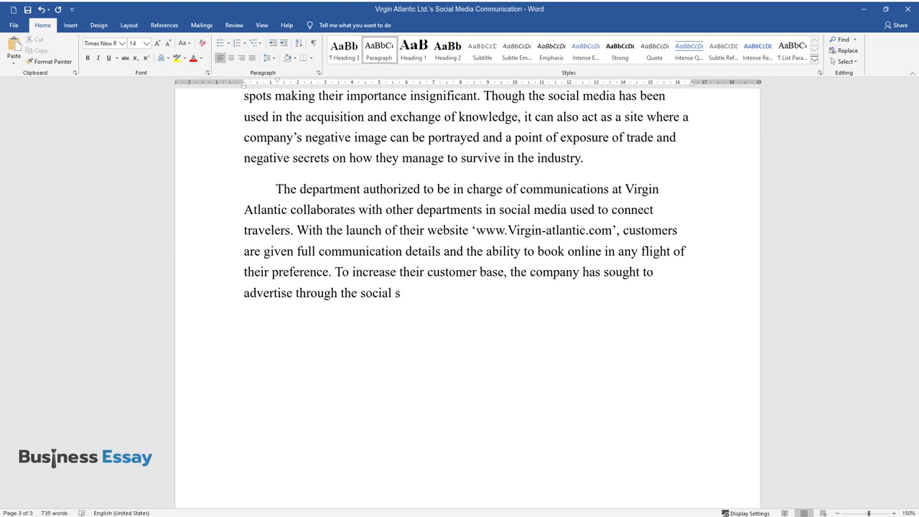
text(ites and any advert made has a $5)
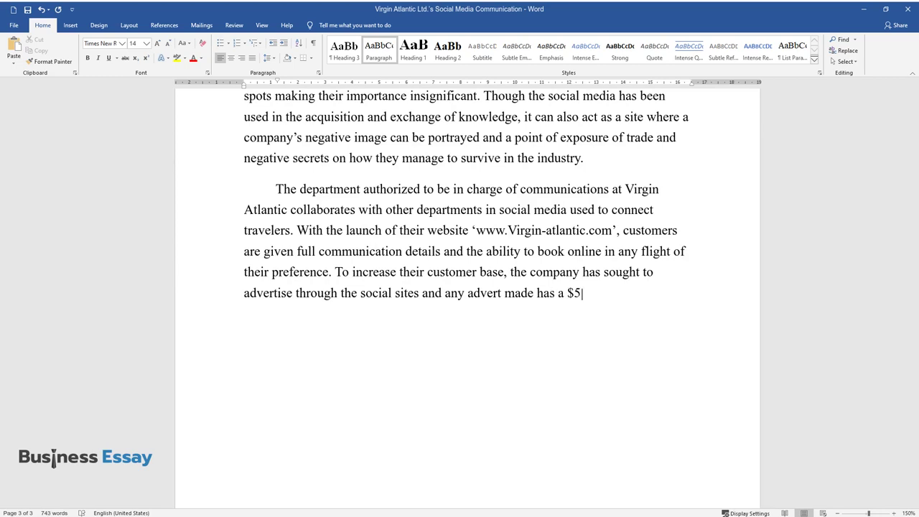
text( dollar contribution towards charity work.)
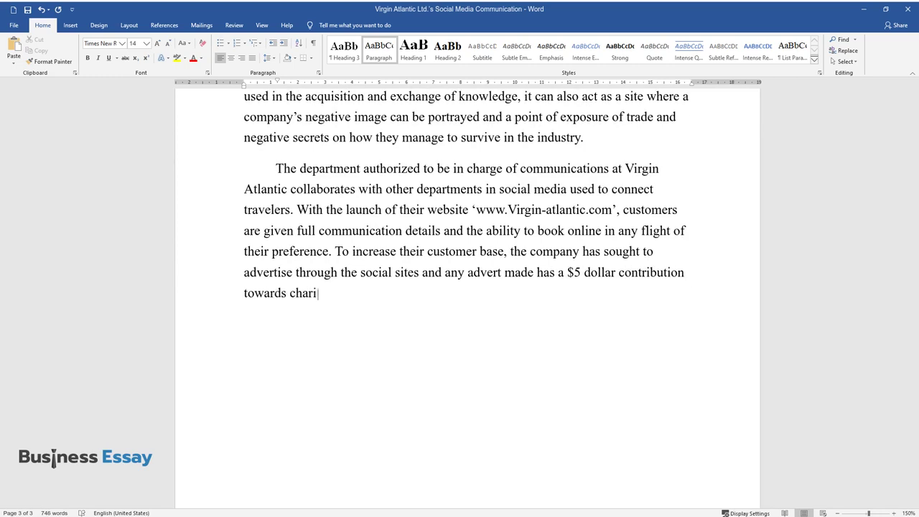
- Start a new paragraph stating that the organization's strategy aims at establishing the importance of the extent to which social media can improve the company’s performance
key(Return)
text(The strategy used at the organization aims)
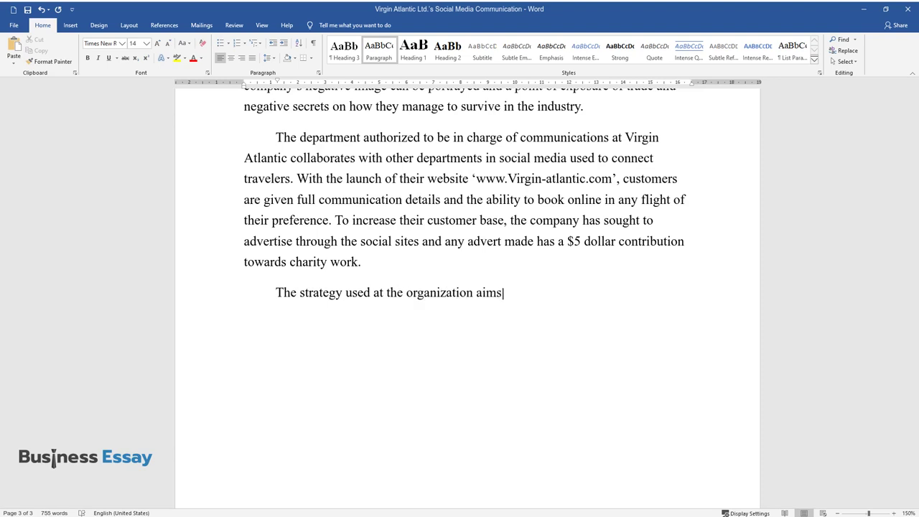
text( at establishing the importance of t)
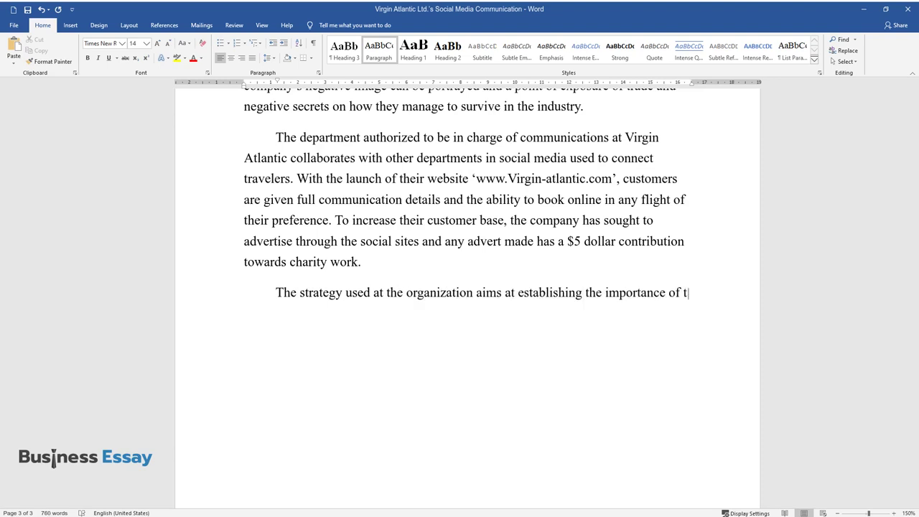
text(he extent to which social media can)
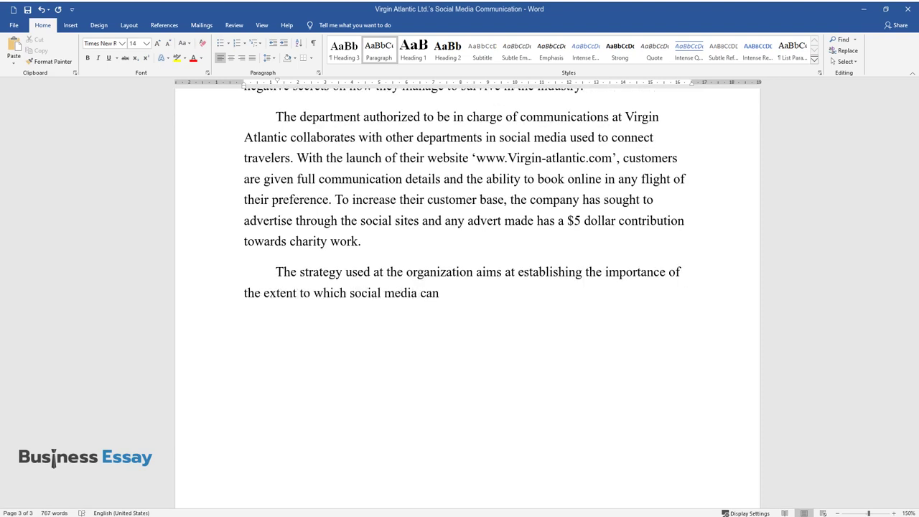
text( improve the company's performance. With that, backgroun)
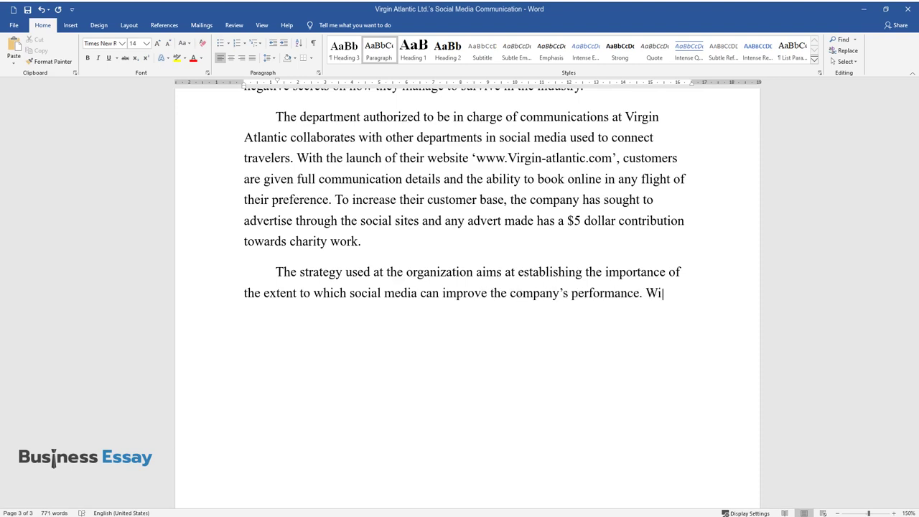
- Add that background information is given to compare where the company was prior to applying social media with the current state of technological application of the media
text(d information is g)
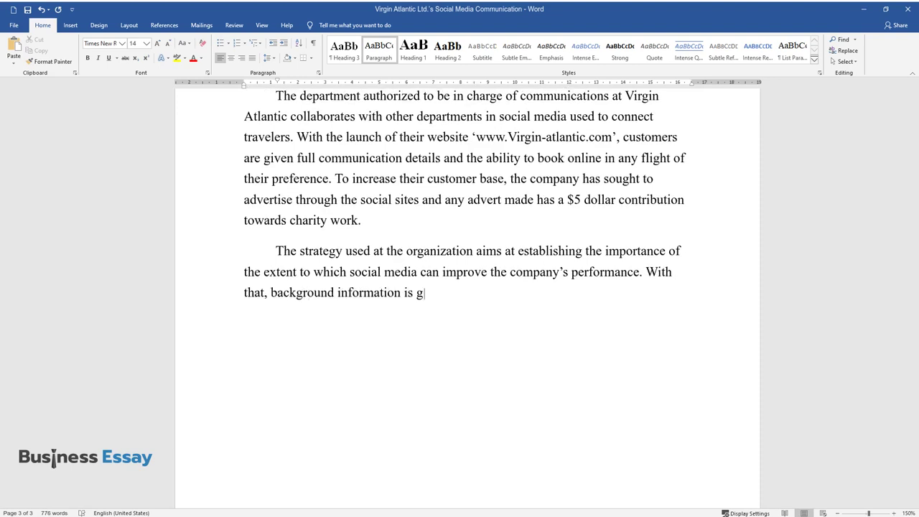
text(iven in order to make a comparison of where the company was whe)
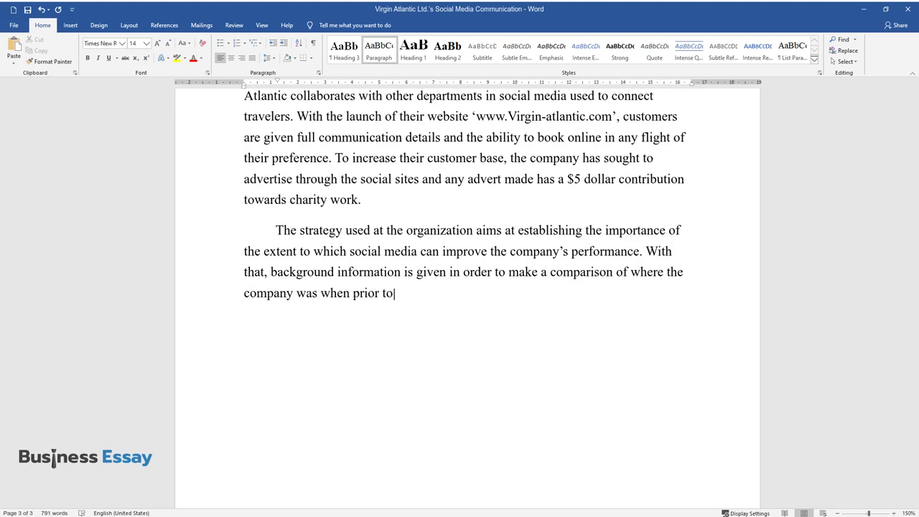
text(n prior to the advancement and application of )
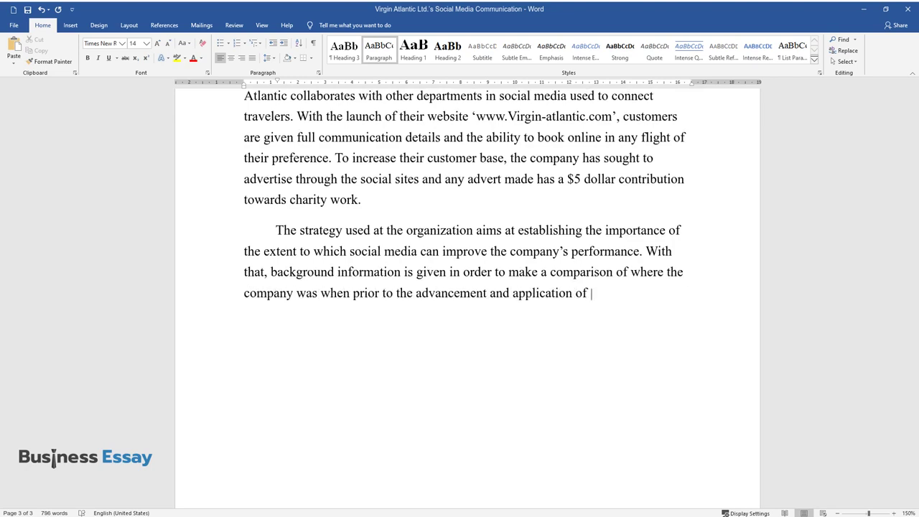
text(social media and the current state o)
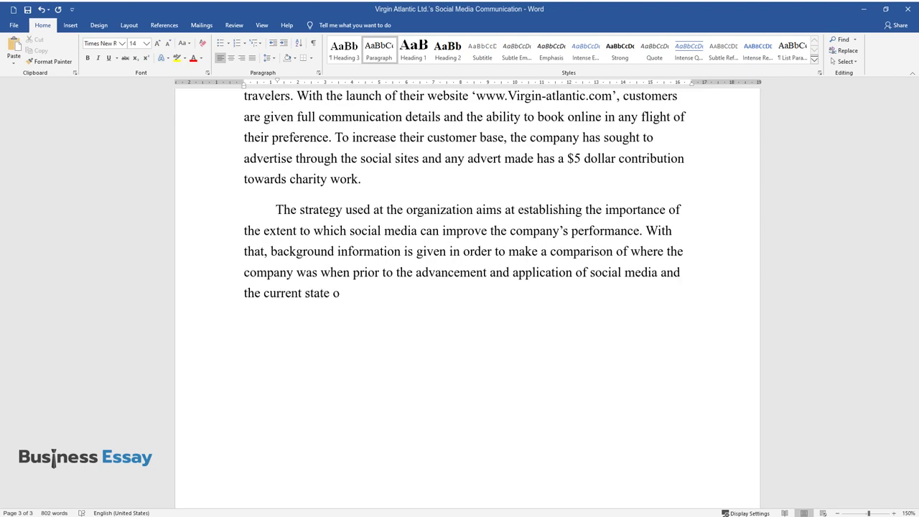
text(f technological application of the me)
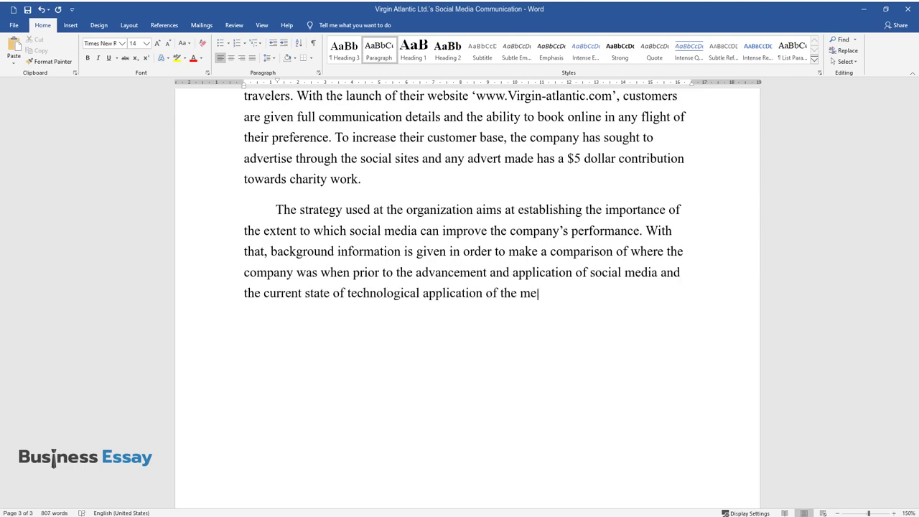
- Add that this regards the number of customers and different ideas emerged in recent times, and that these strategies let companies achieve their set objectives
text(dia. This regards to the number of c)
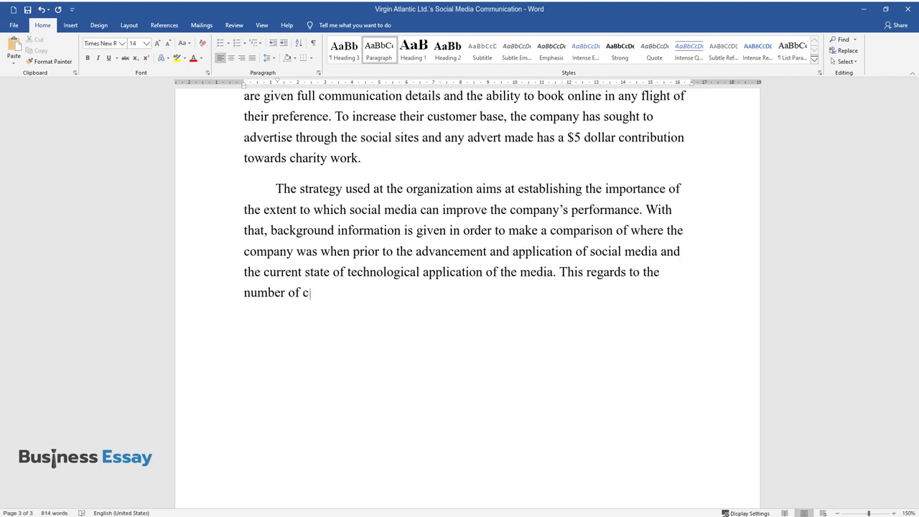
text(ustomers and different ideas that hav)
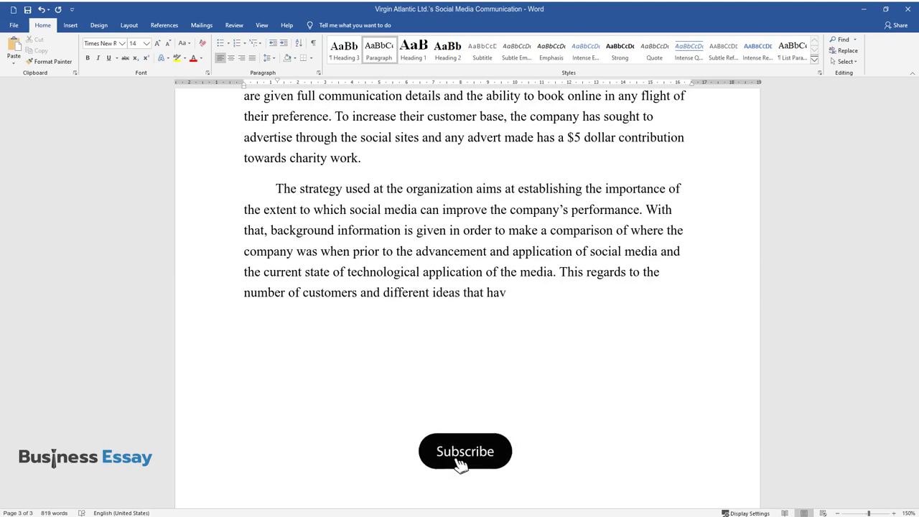
text(e emerged in the recent times. With these strategies, companies)
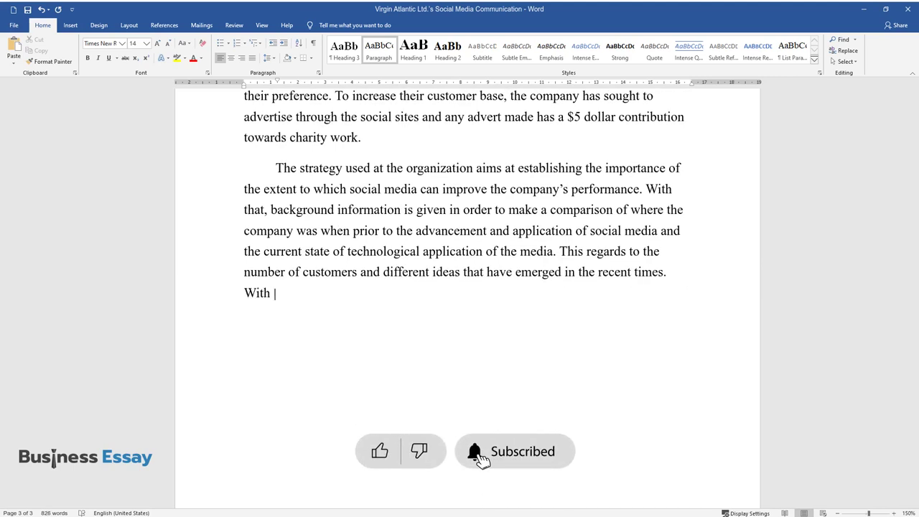
text( are able to achieve their set object)
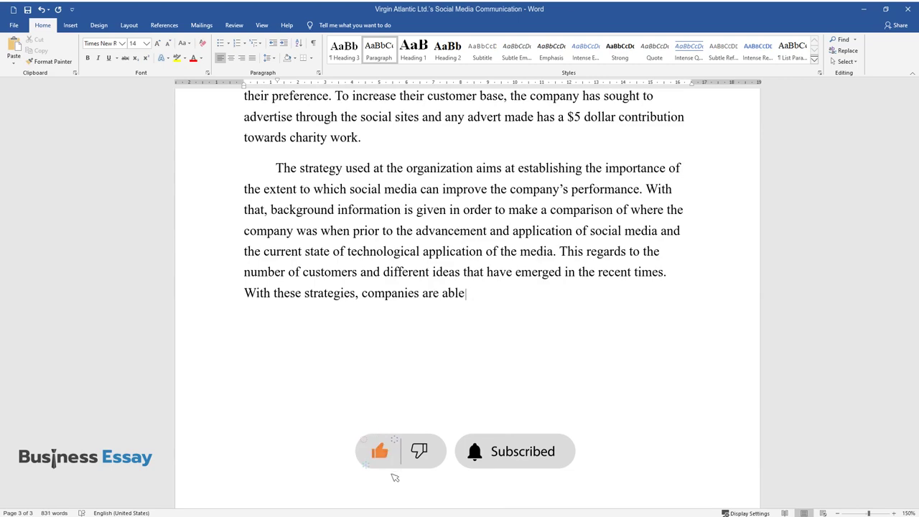
text(ives usi)
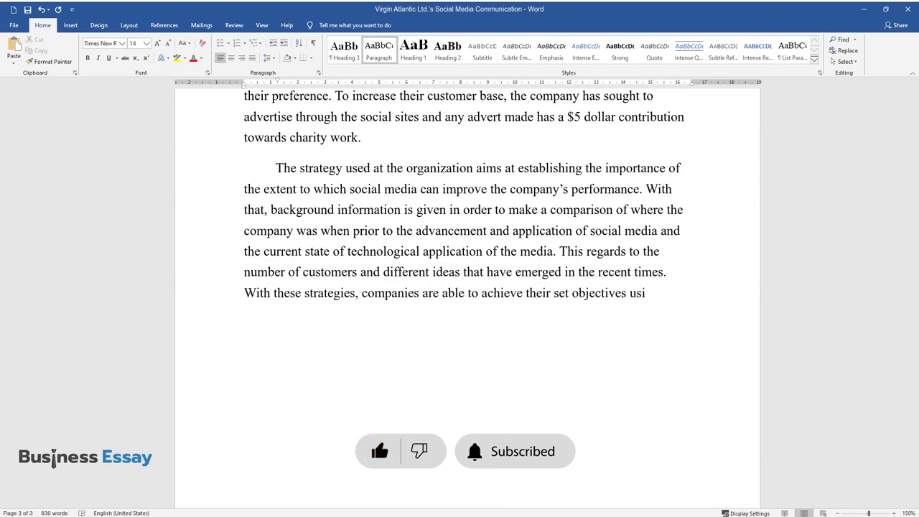